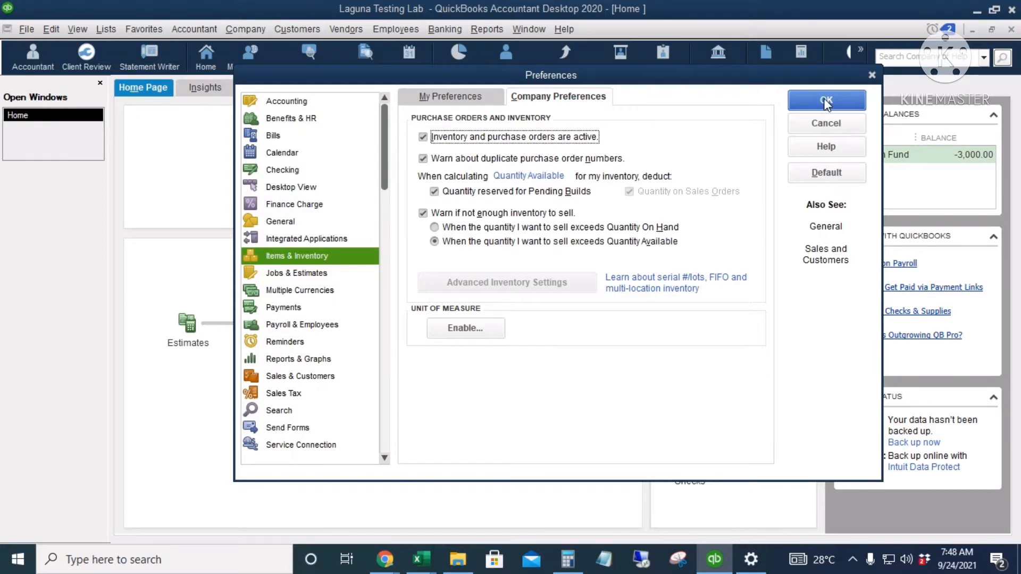
Save the company preferences with inventory and purchase orders active, and open the Items & Services list.
click(826, 102)
click(509, 183)
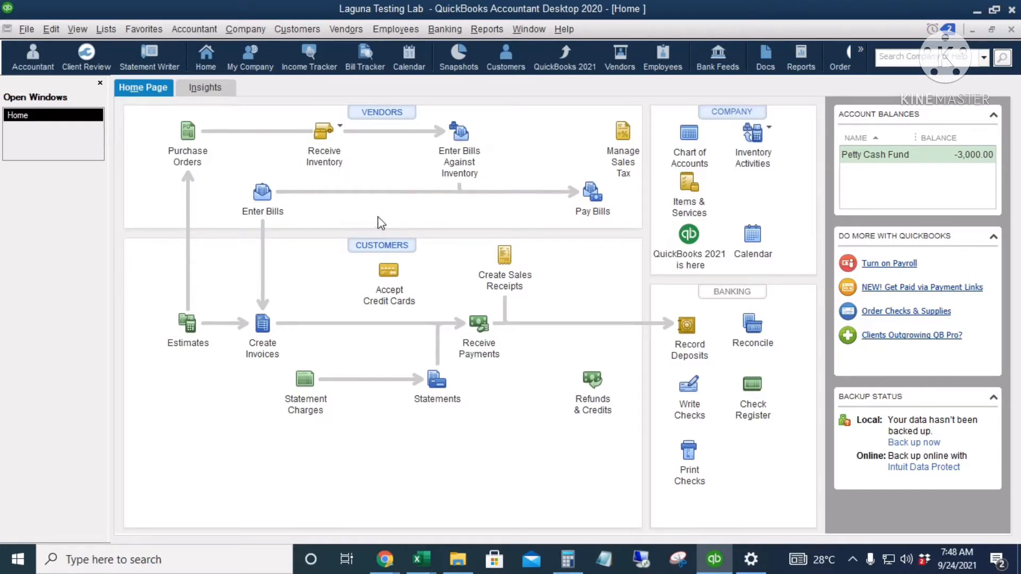
click(690, 198)
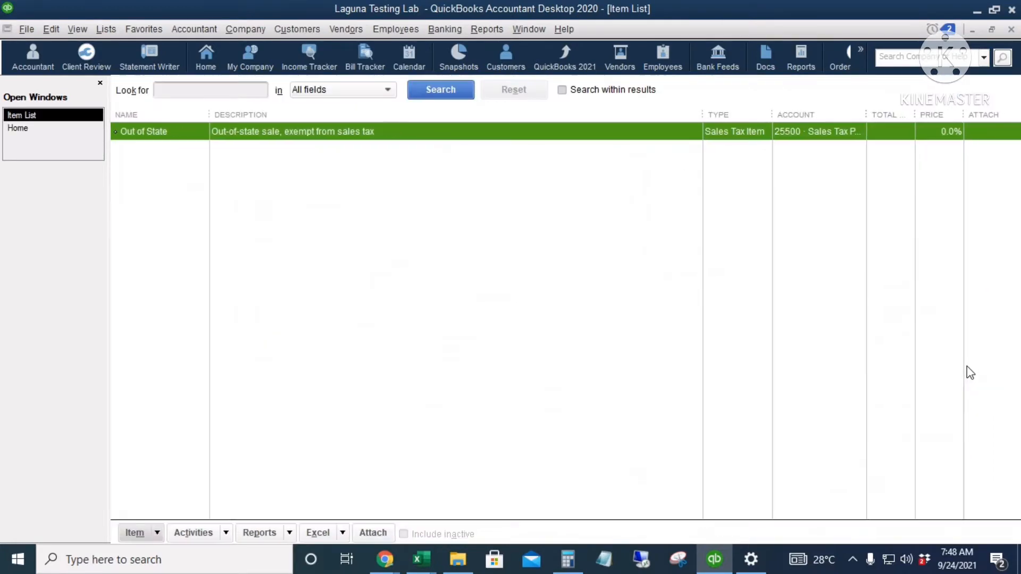
Start a new Inventory Part item and name it Sodium Phosphate.
right_click(412, 236)
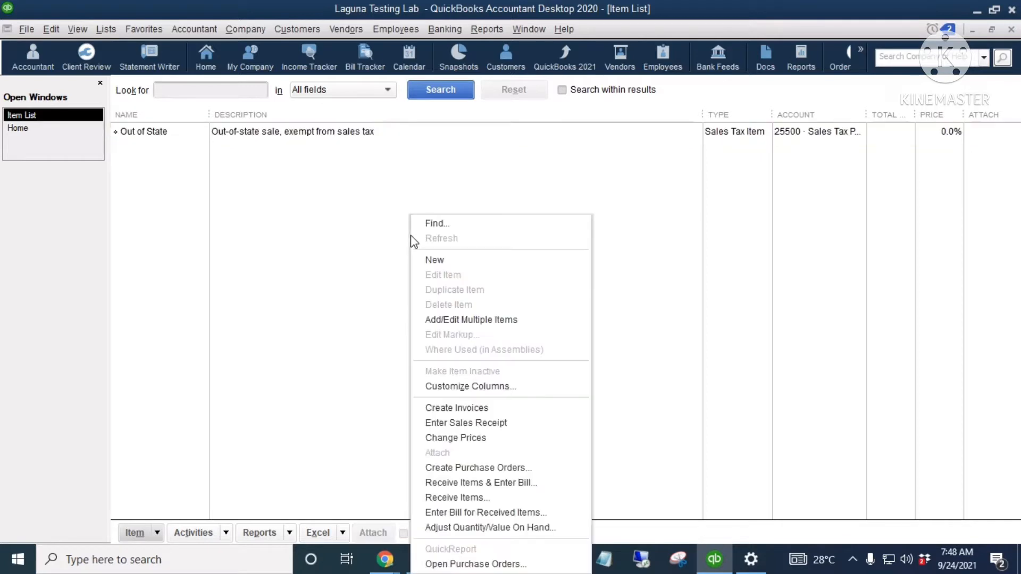
click(467, 264)
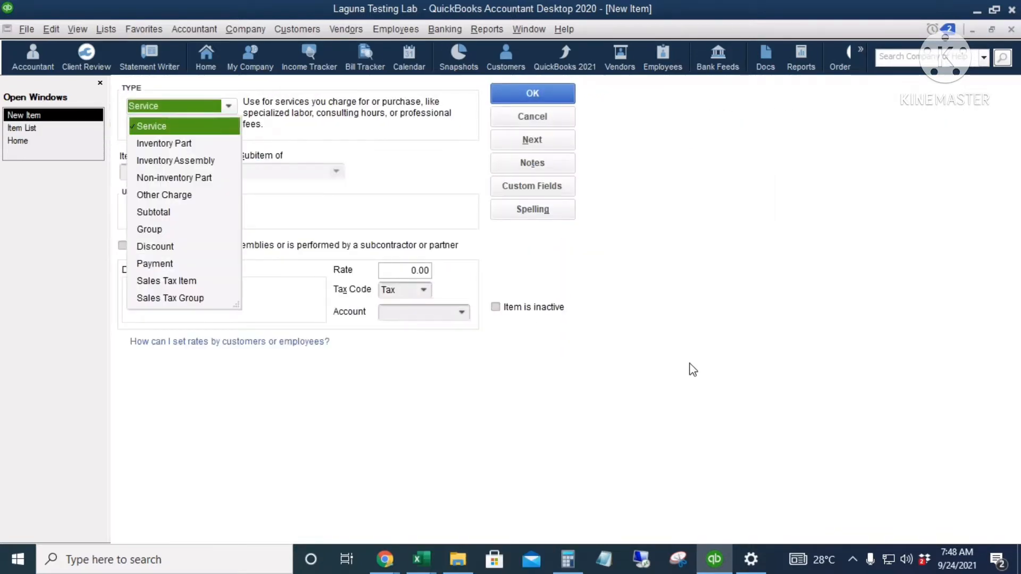
click(182, 147)
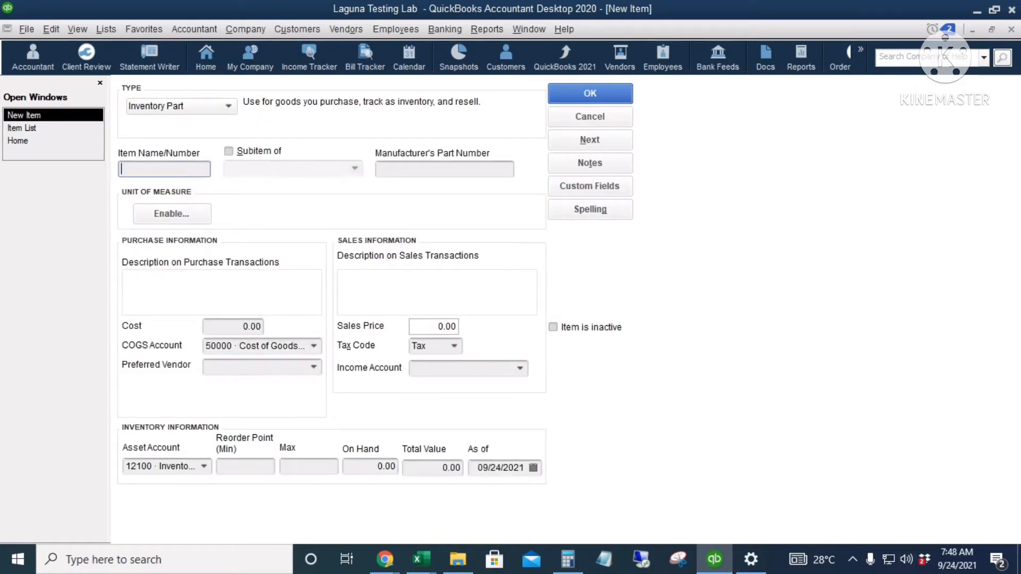
key(alt+Tab)
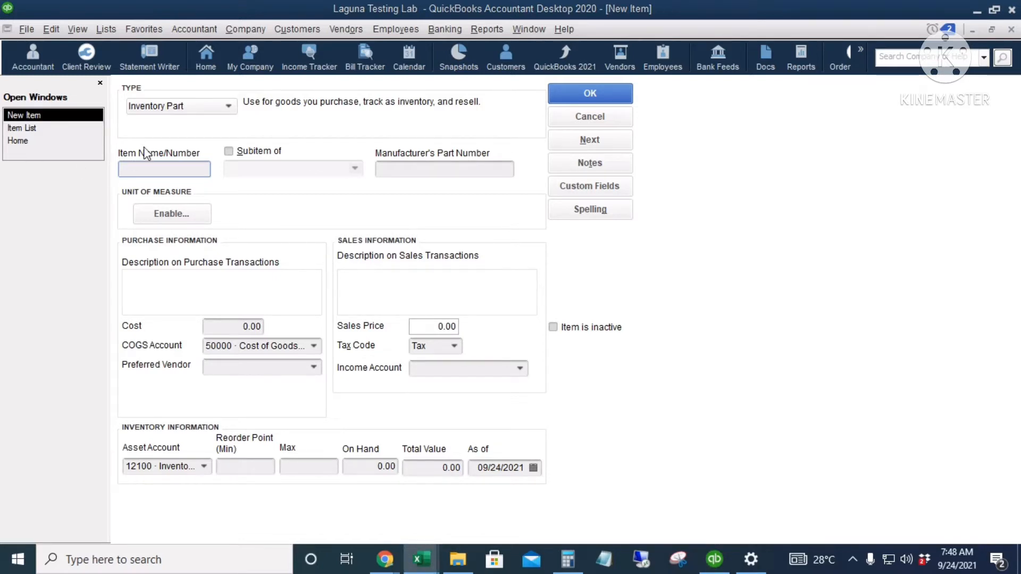
click(150, 169)
text(Sodium Phosphate)
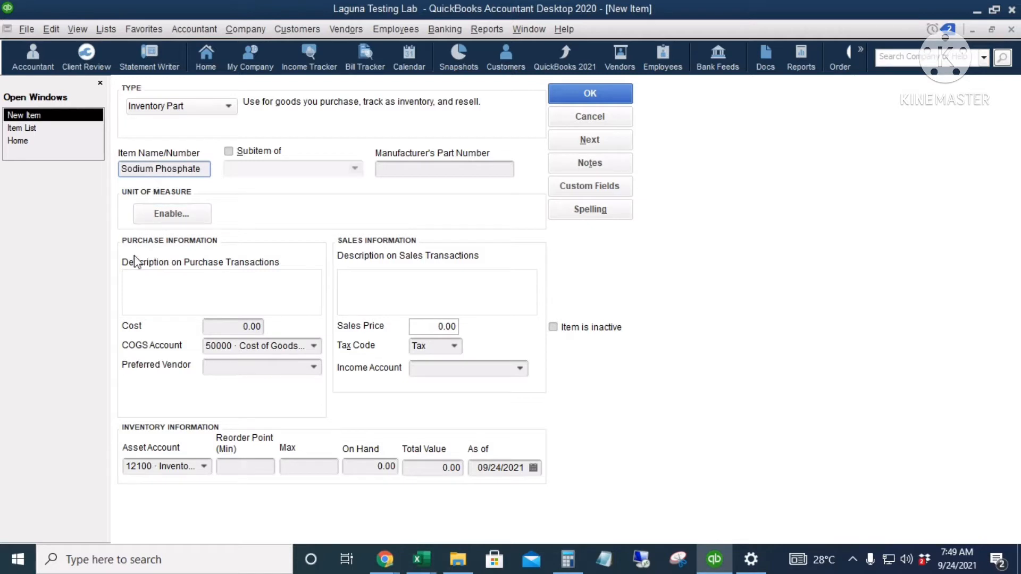
Use 50000 · Cost of Goods Sold as the item's COGS account and 2000 · Sales Income as its income account.
drag(226, 326, 275, 326)
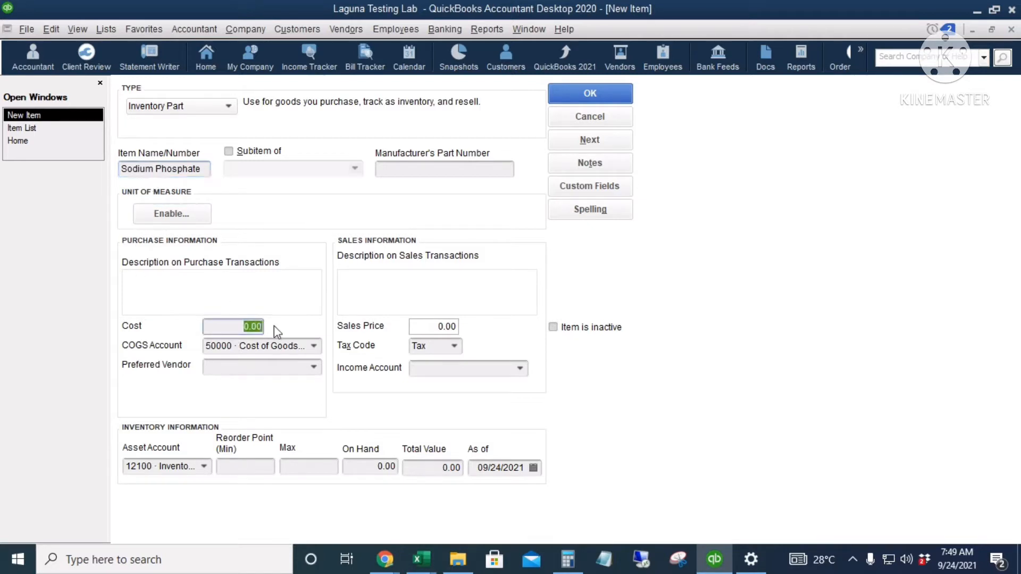
drag(415, 326, 525, 329)
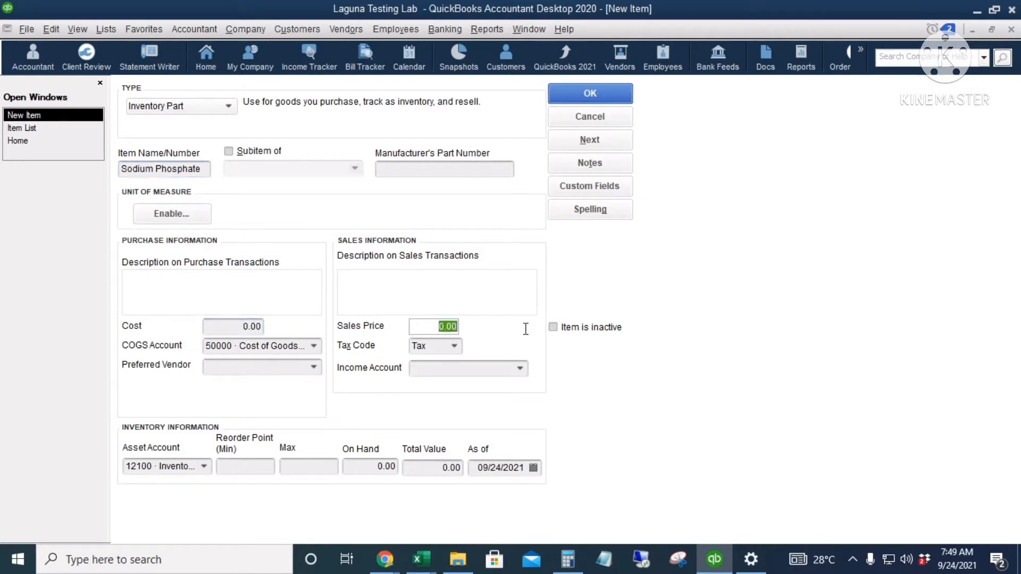
click(315, 347)
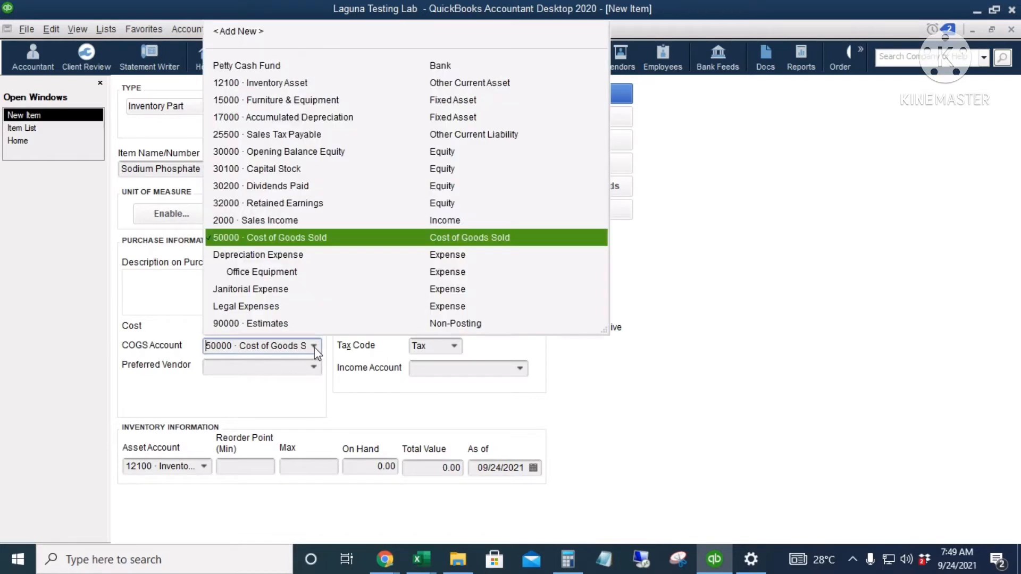
click(355, 240)
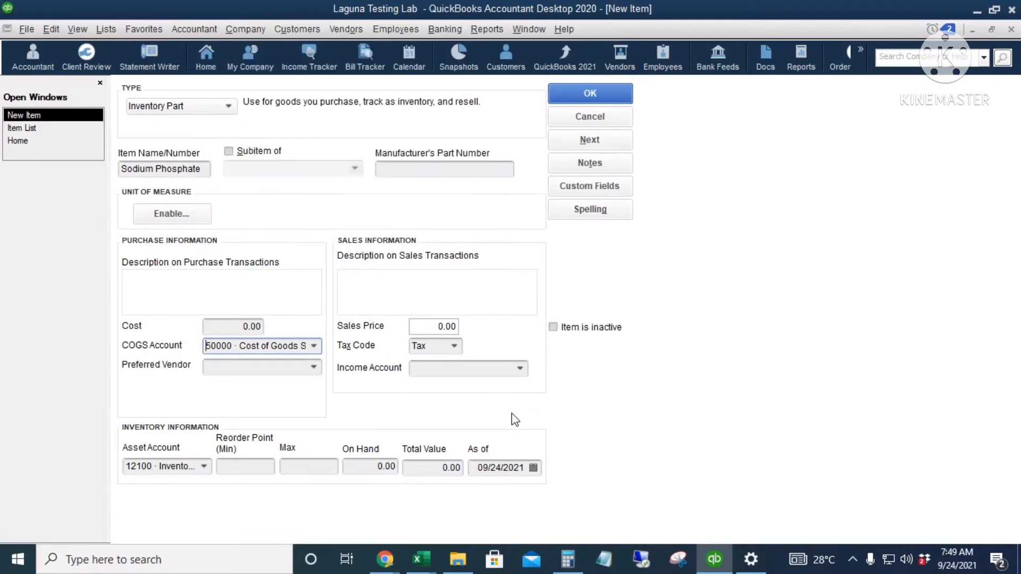
click(416, 368)
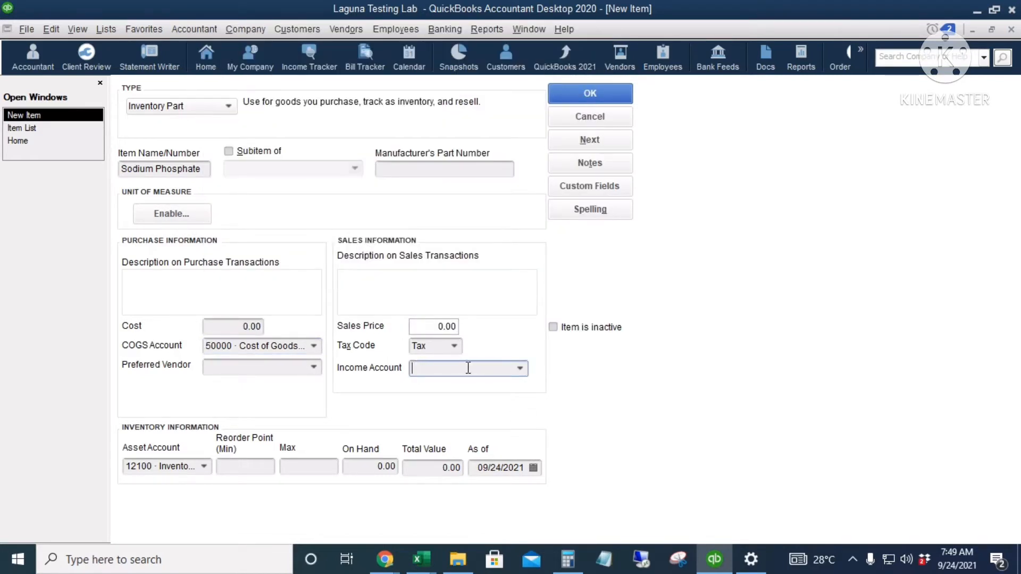
text(Sales Income)
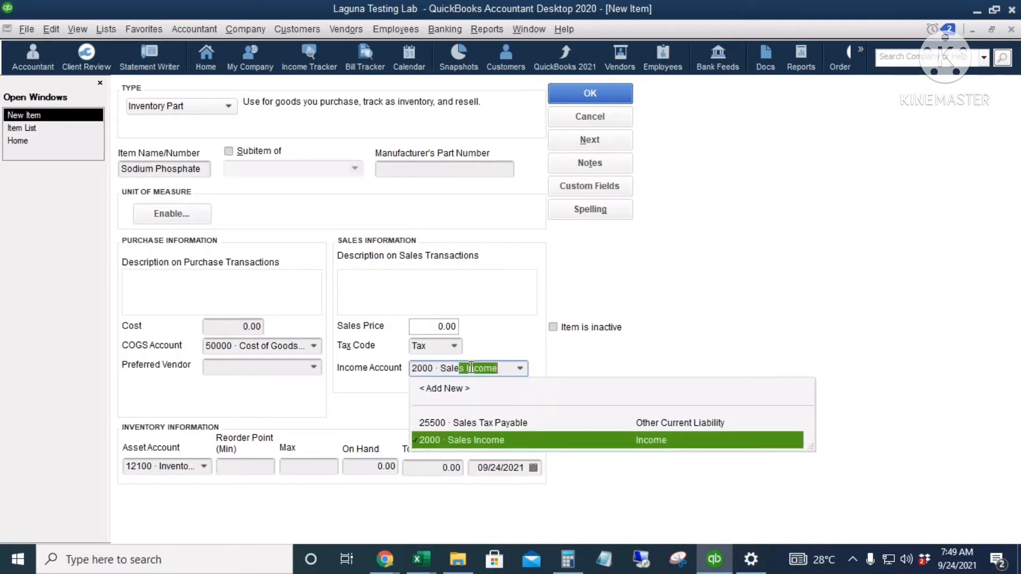
key(Tab)
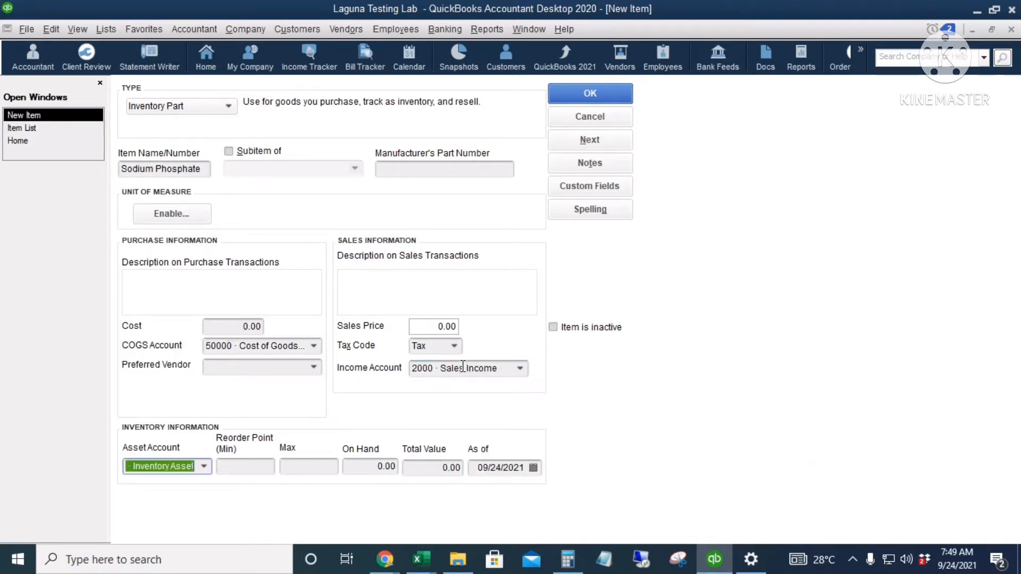
Keep 12100 · Inventory Asset as the asset account and save the Sodium Phosphate item.
click(204, 468)
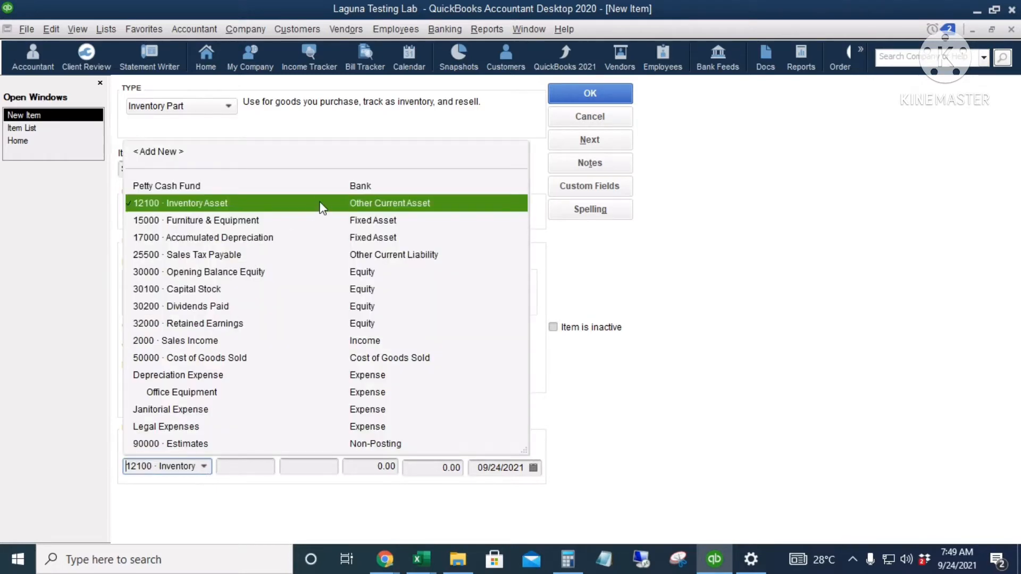
click(576, 380)
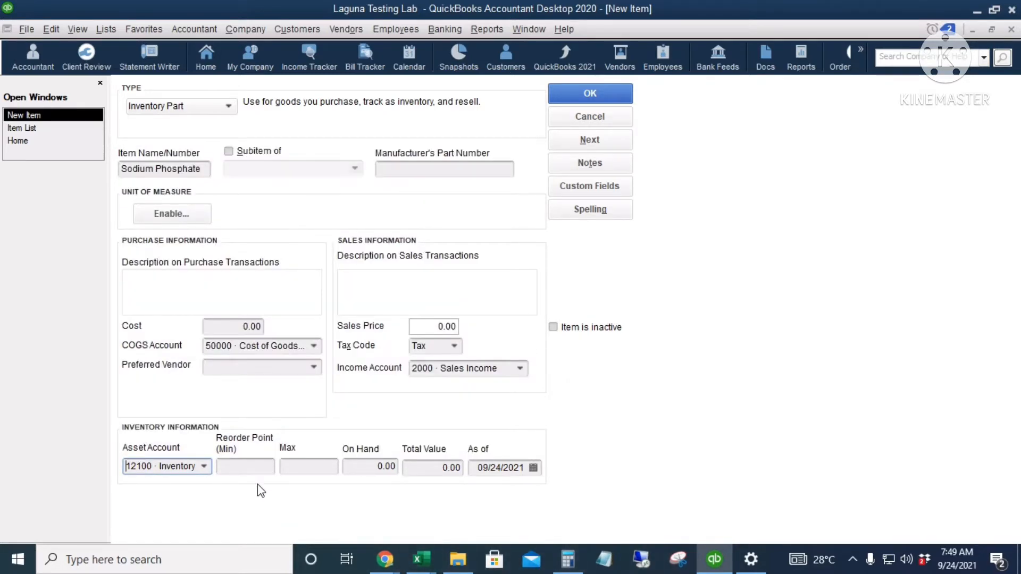
click(387, 469)
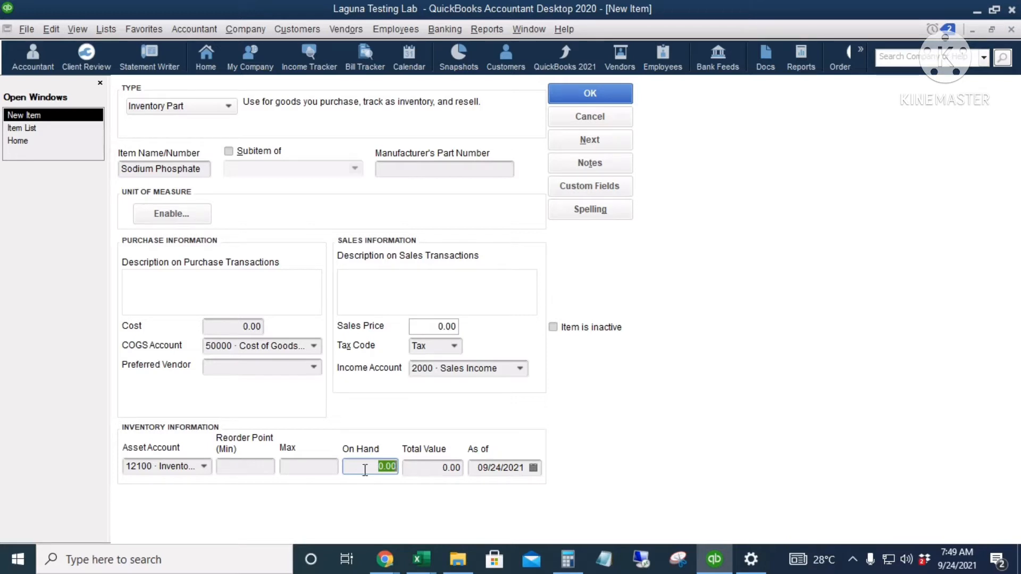
click(593, 90)
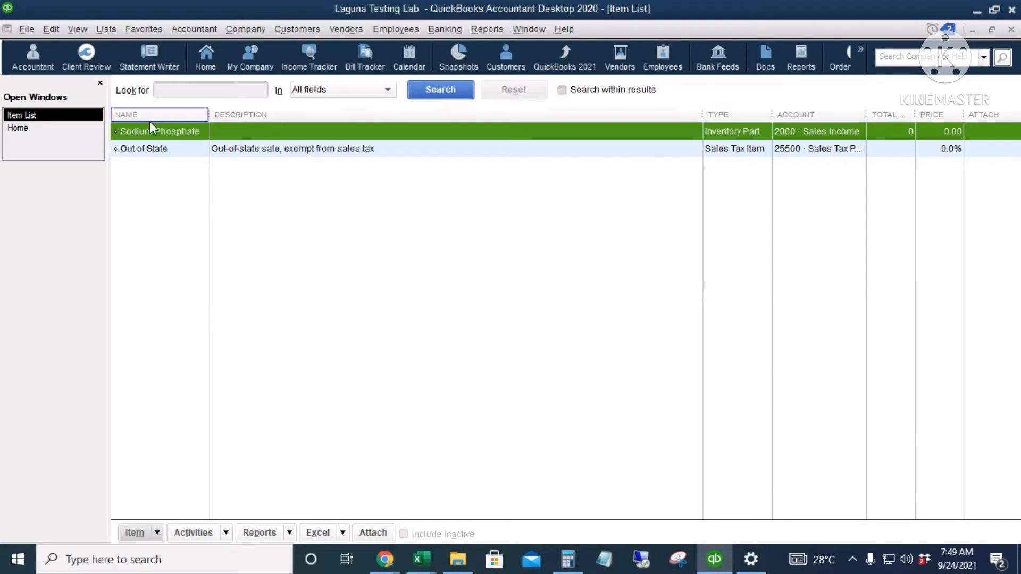
Start another new Inventory Part item and name it Univar 250mg Sodium Phosphate.
right_click(250, 192)
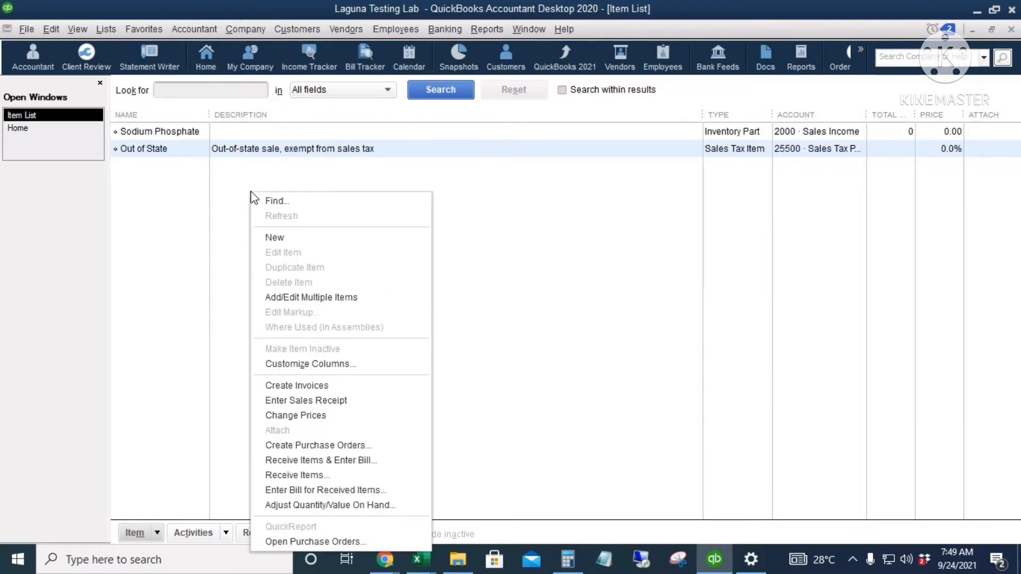
click(318, 239)
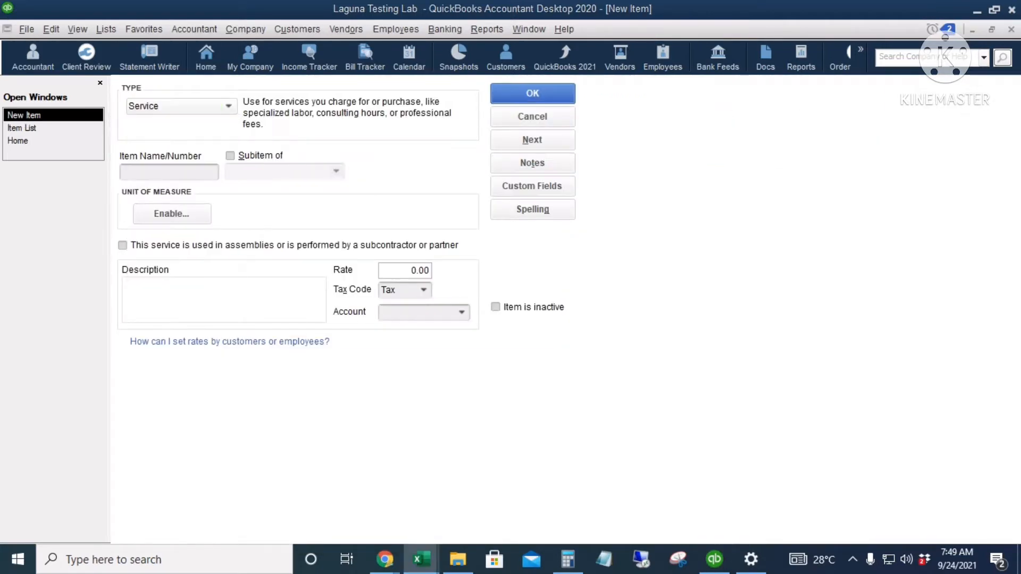
click(226, 110)
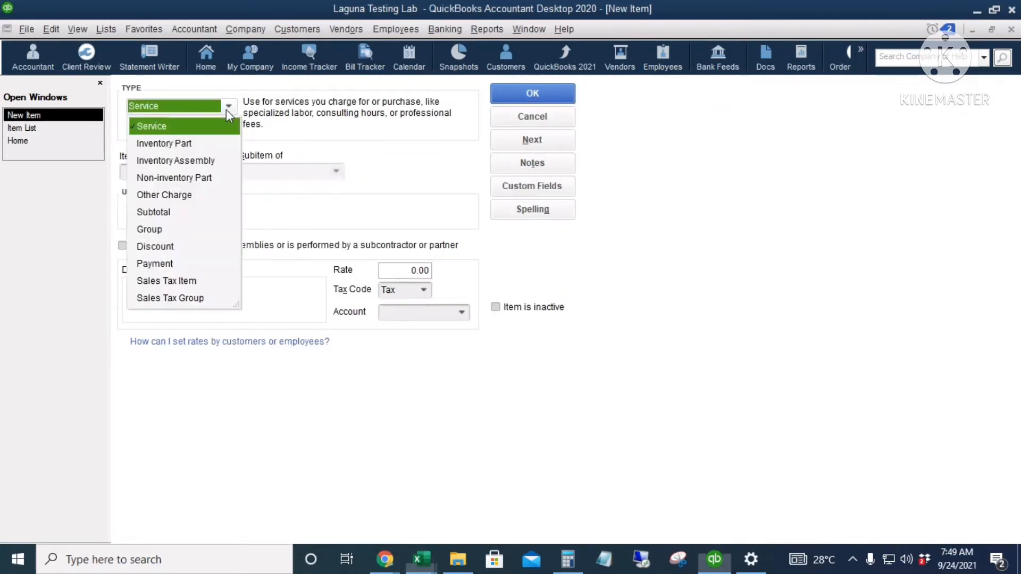
click(219, 144)
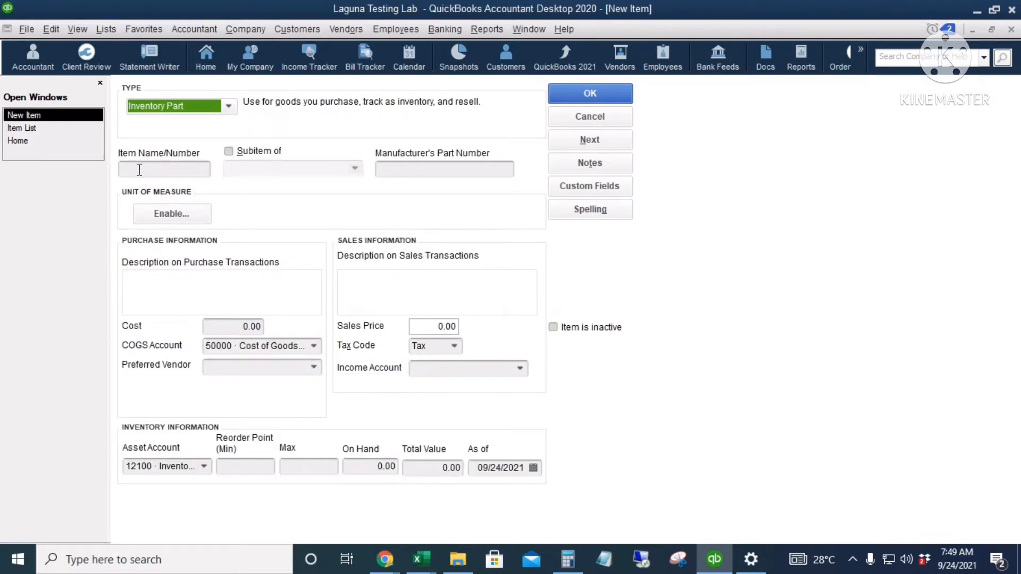
click(135, 169)
key(ctrl+v)
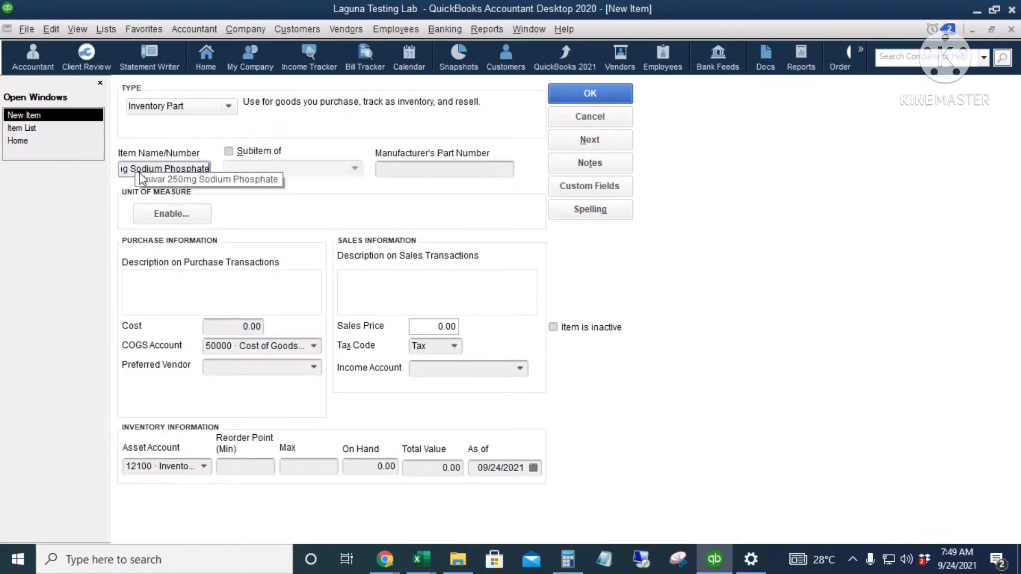
Make the new item a subitem of Sodium Phosphate.
click(229, 151)
click(341, 167)
text(S)
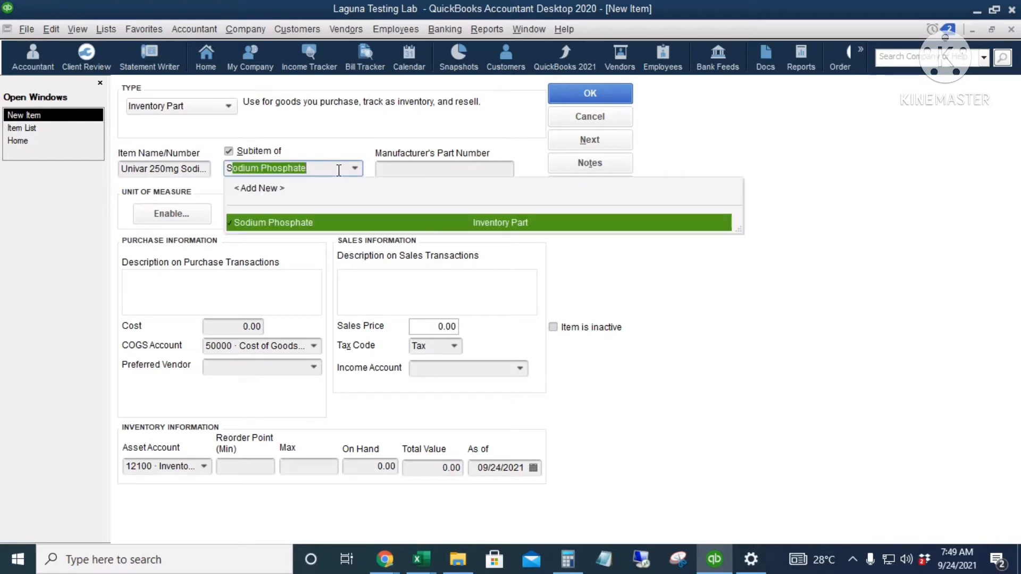
text(odi)
key(Tab)
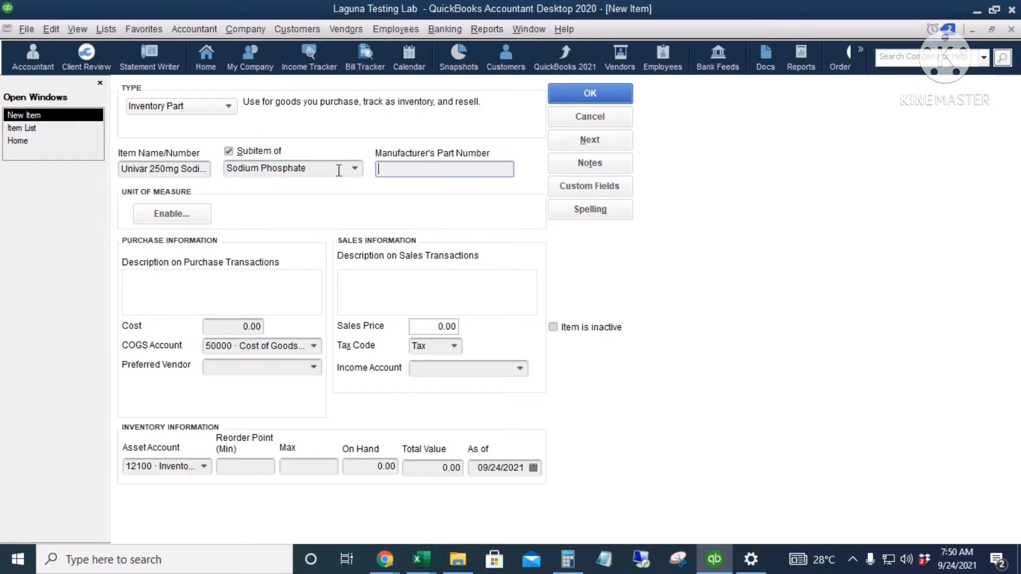
Enter Univar 250mg Sodium Phosphate as the description for both purchase and sales transactions.
click(171, 290)
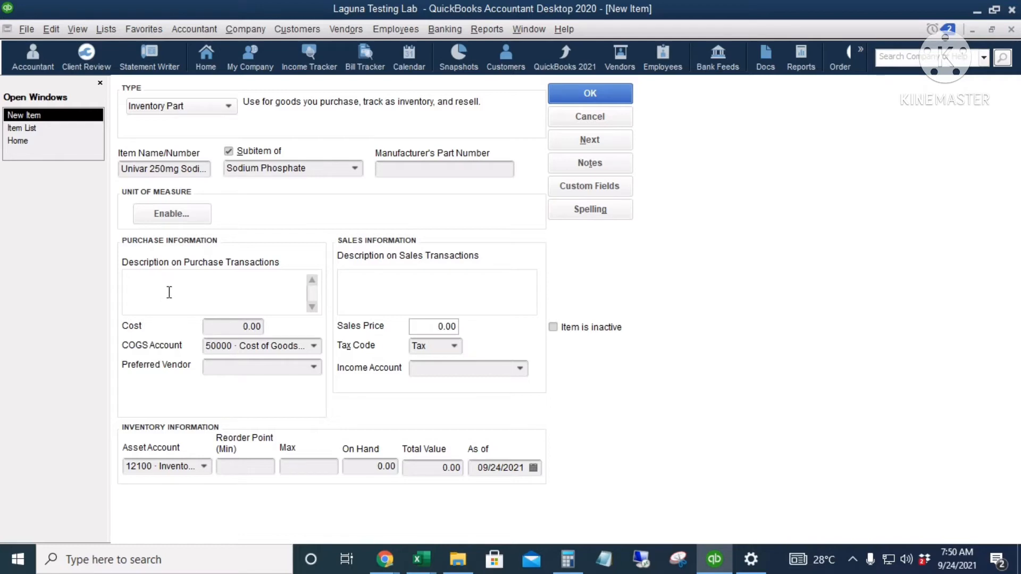
text(Univar 250mg Sodium Phosphate)
key(Return)
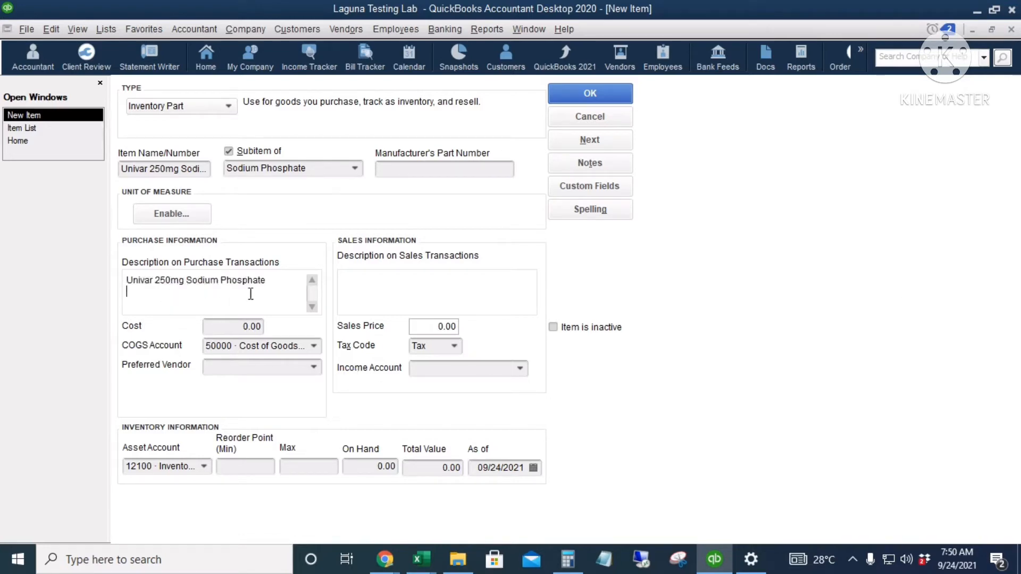
click(373, 280)
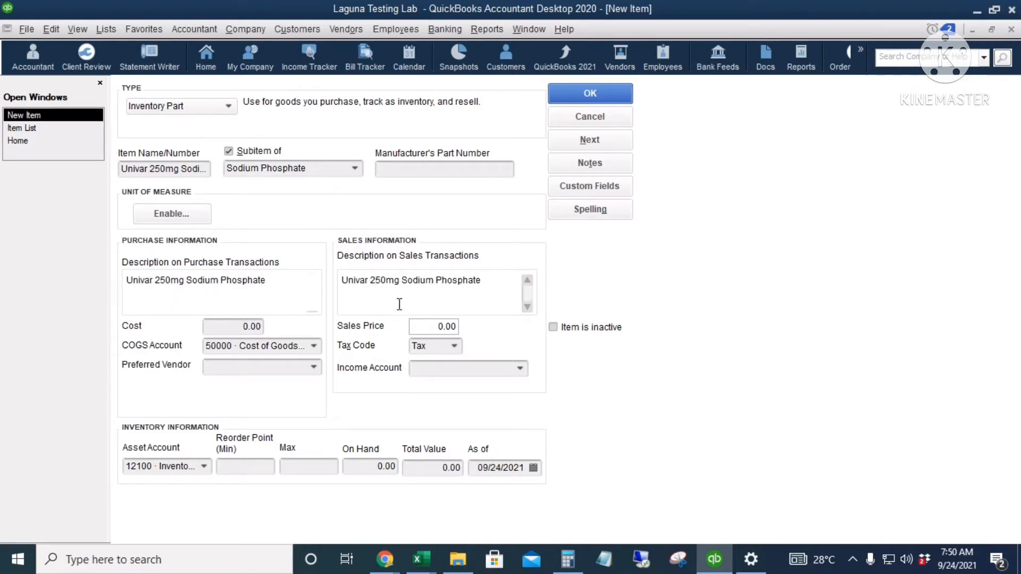
Keep 50000 · Cost of Goods Sold as the subitem's COGS account and set its income account to 2000 · Sales Income.
click(230, 326)
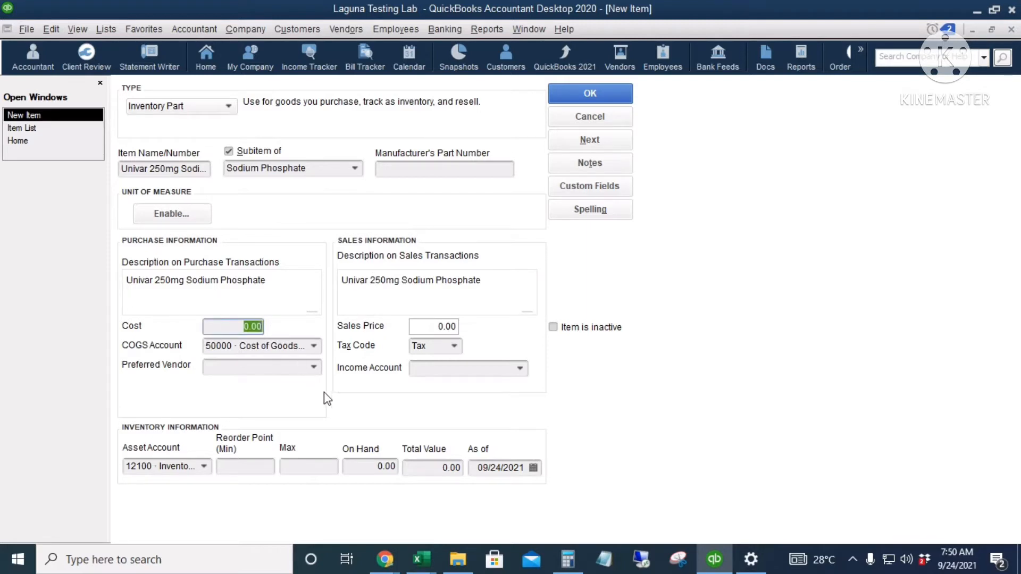
click(426, 327)
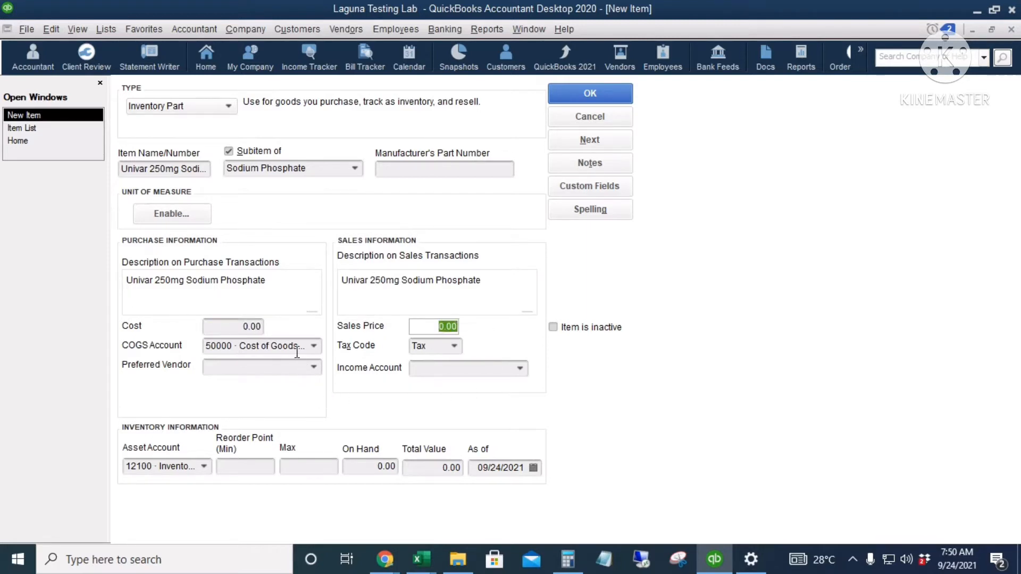
click(315, 348)
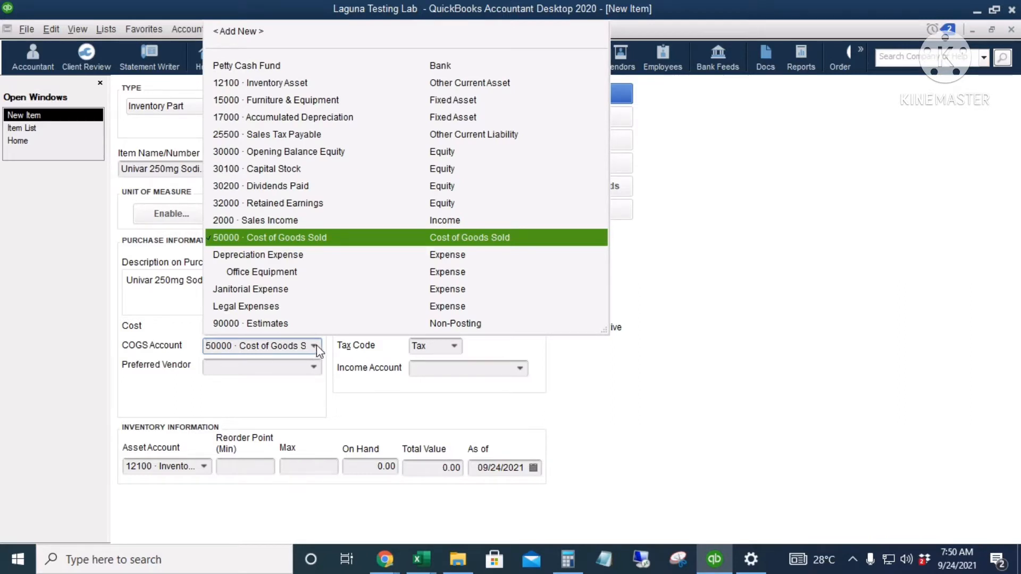
click(423, 346)
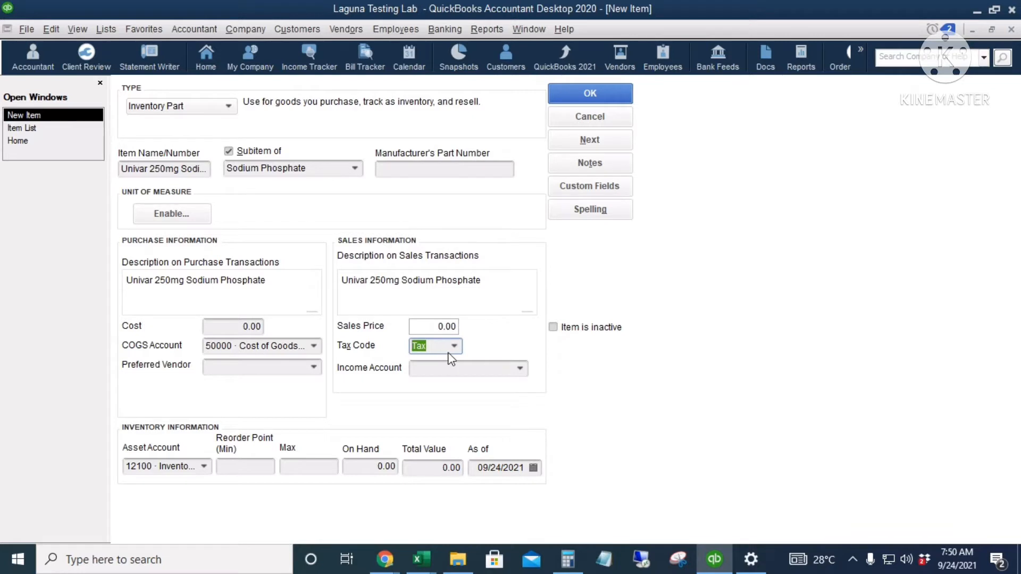
click(446, 367)
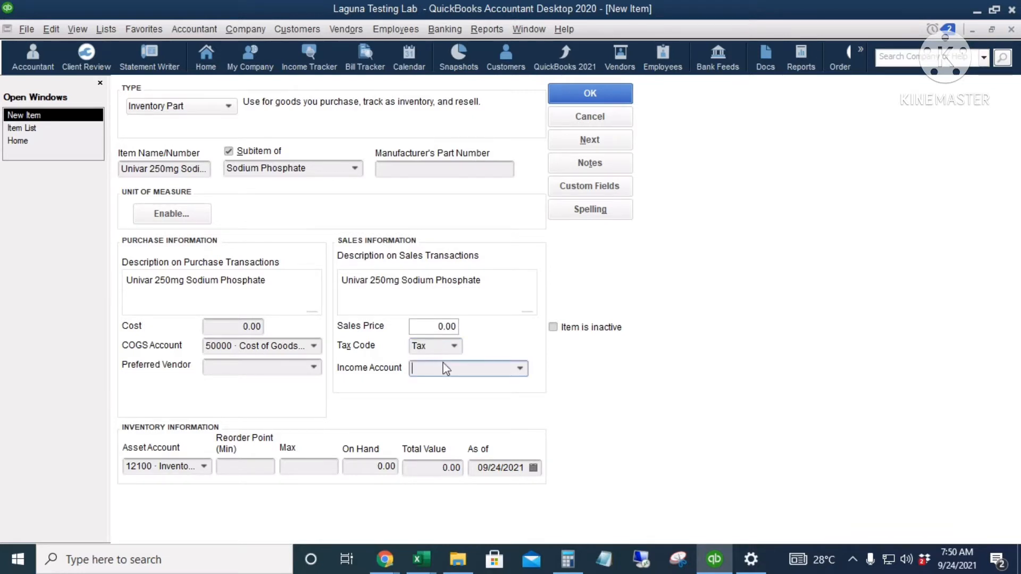
text(Sales Income)
key(Tab)
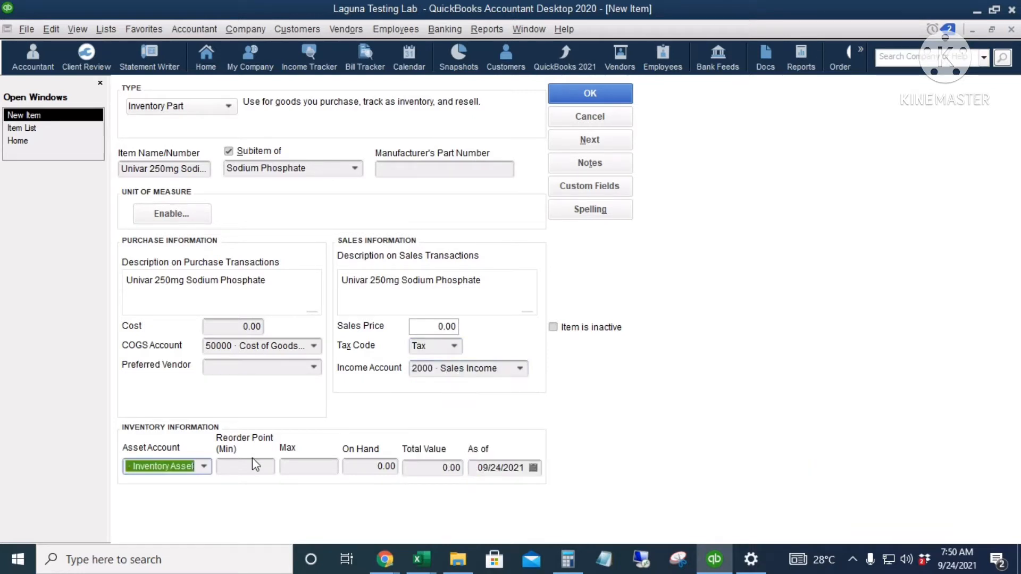
Keep 12100 · Inventory Asset as the subitem's asset account and save it, continuing to another new item.
click(205, 467)
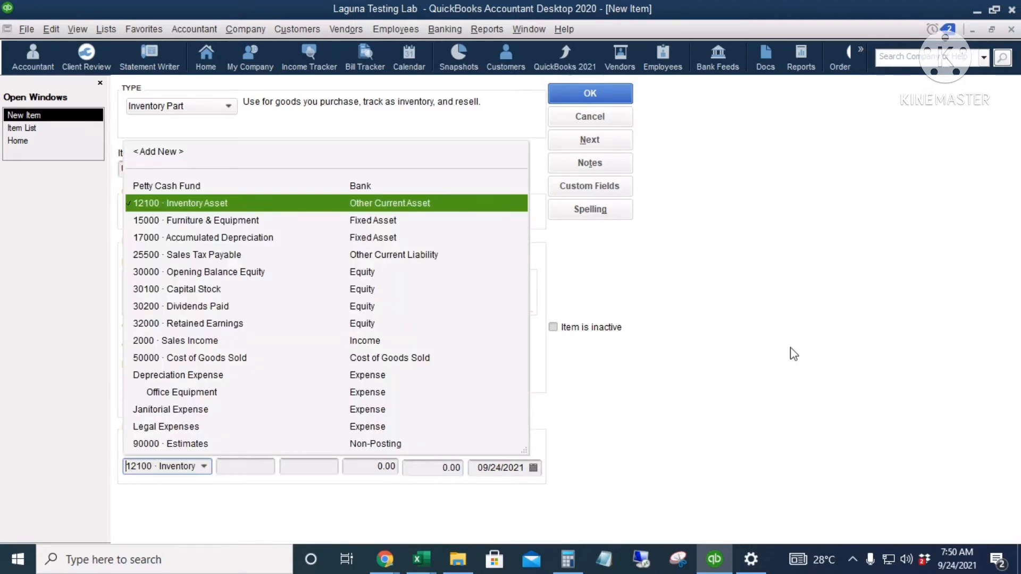
click(732, 316)
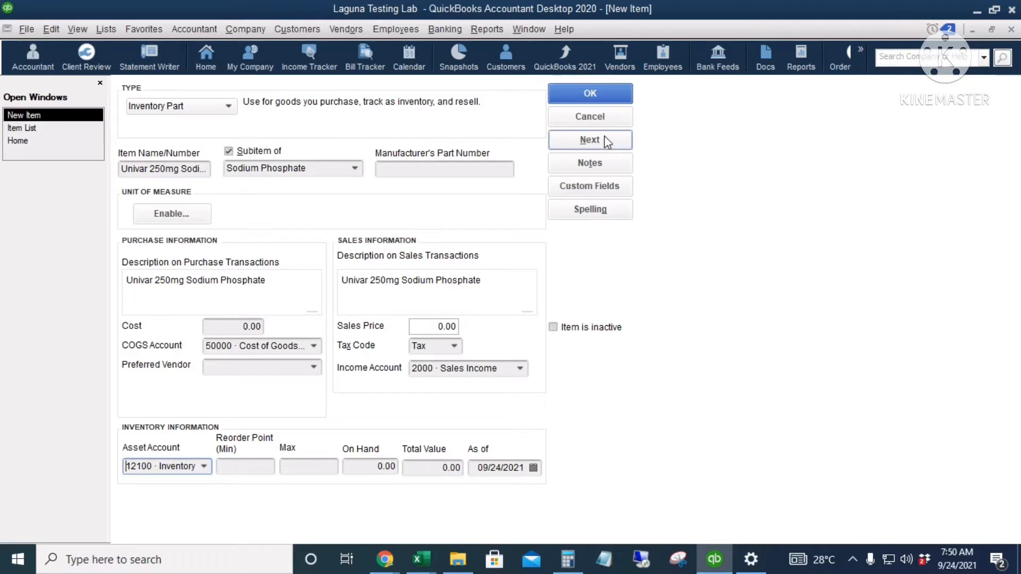
click(590, 140)
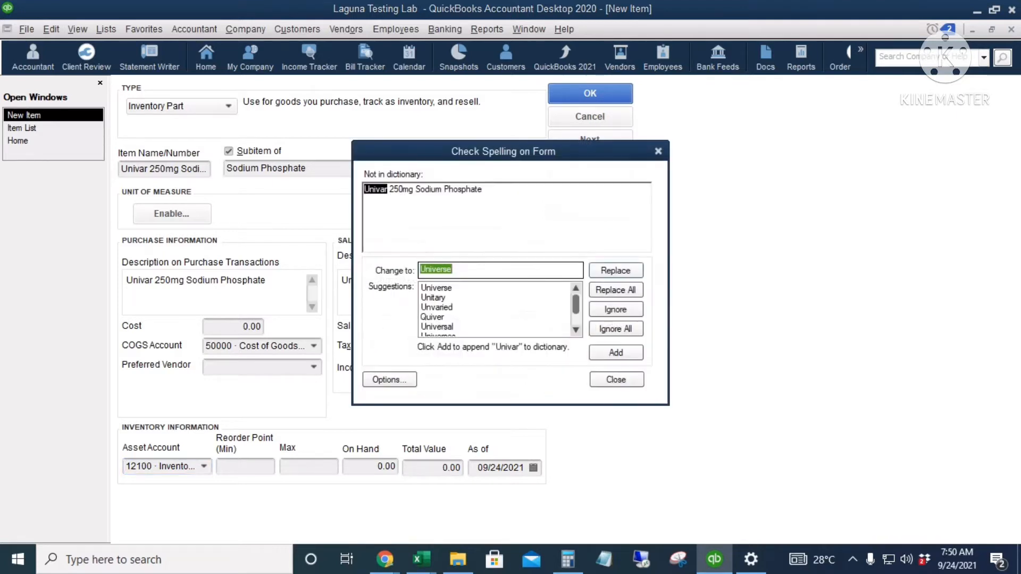
Confirm the spelling options with automatic checking of forms turned off and close the spelling check.
click(392, 381)
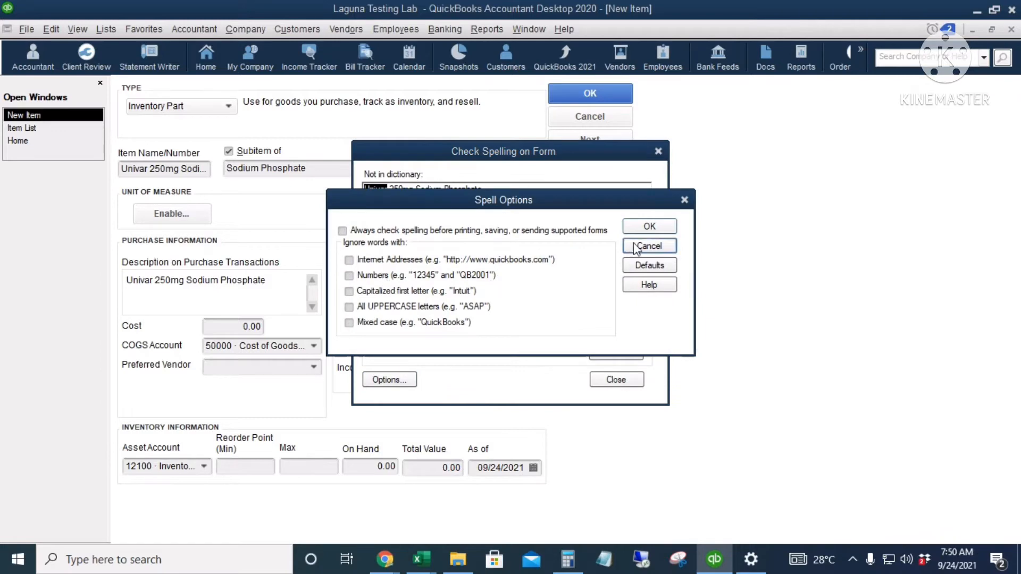
click(668, 227)
click(616, 380)
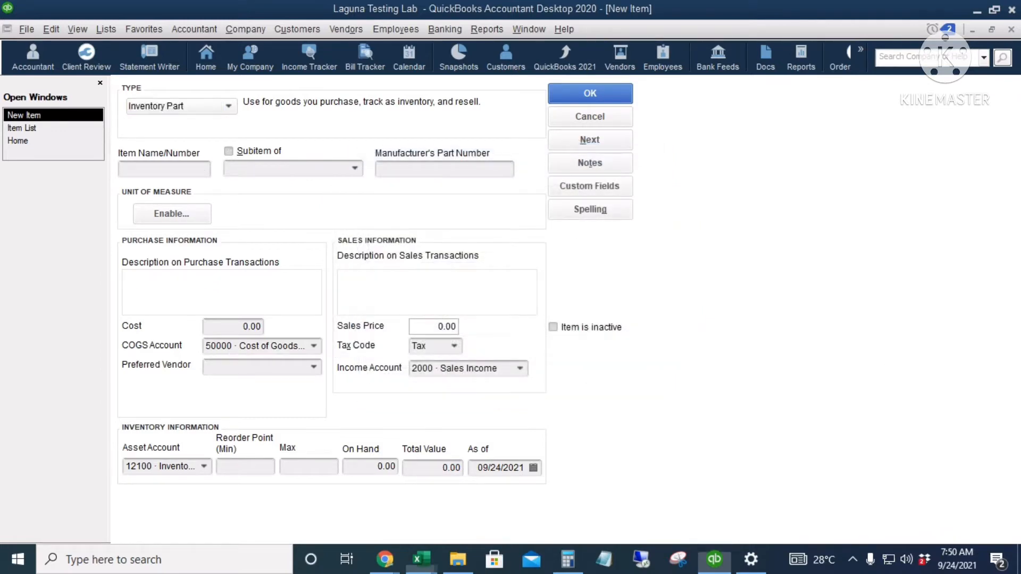
Name the next inventory part Univar 100mg Sodium Phosphate and make it a subitem of Sodium Phosphate.
click(170, 169)
text(Univar 100mg Sodium Phosphate)
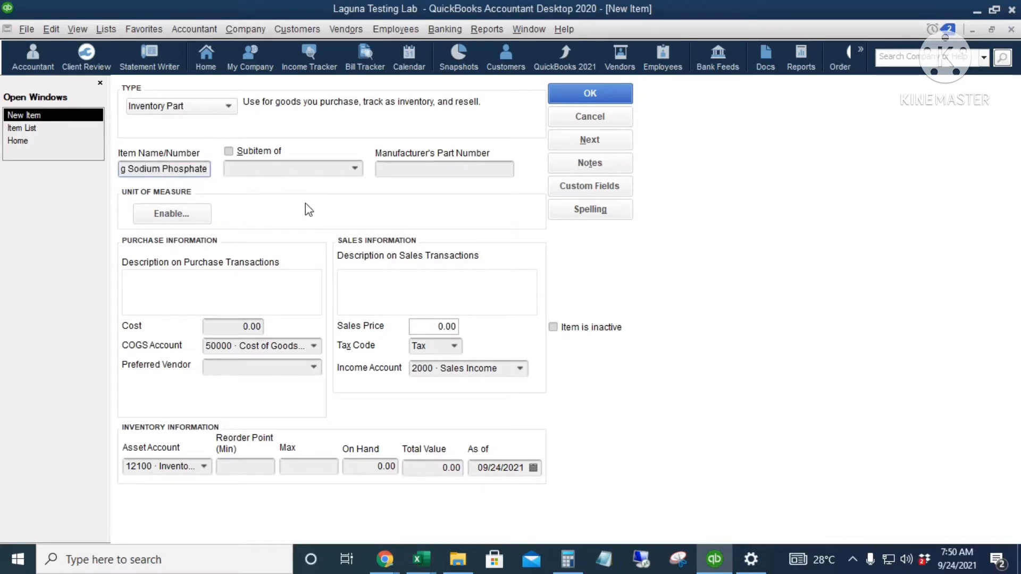
drag(168, 171, 97, 182)
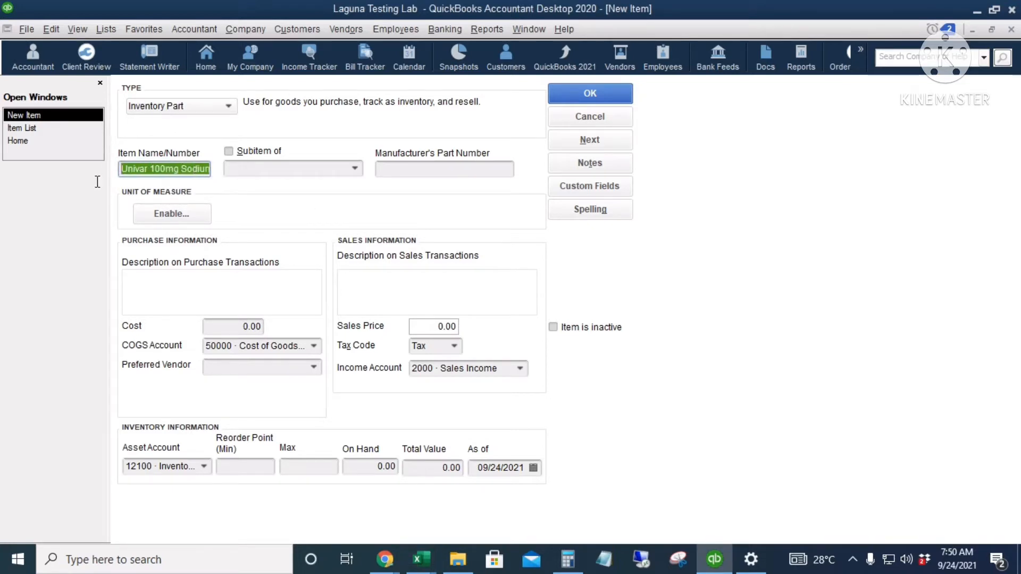
click(230, 151)
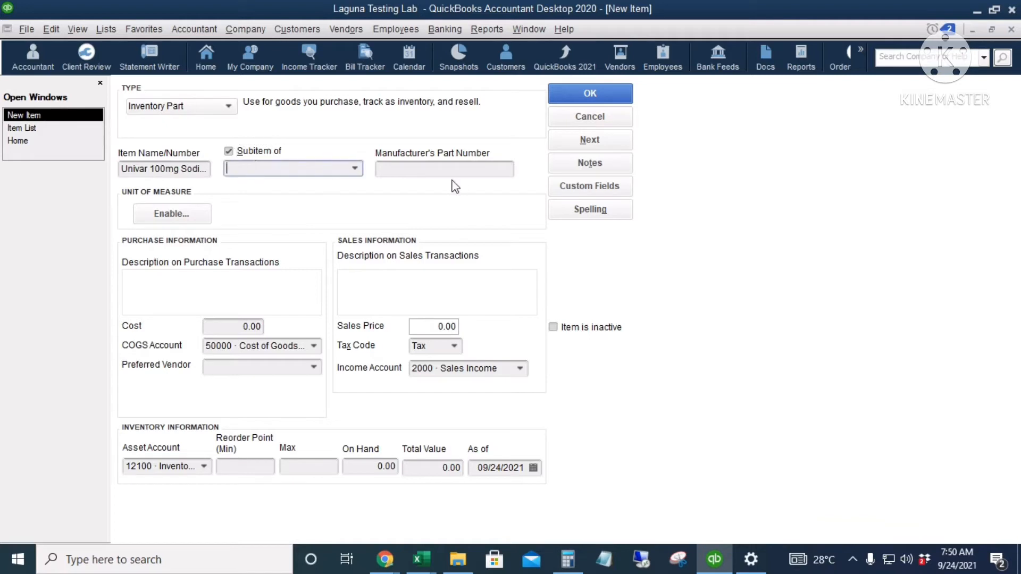
text(Sodium Phosphate)
key(Tab)
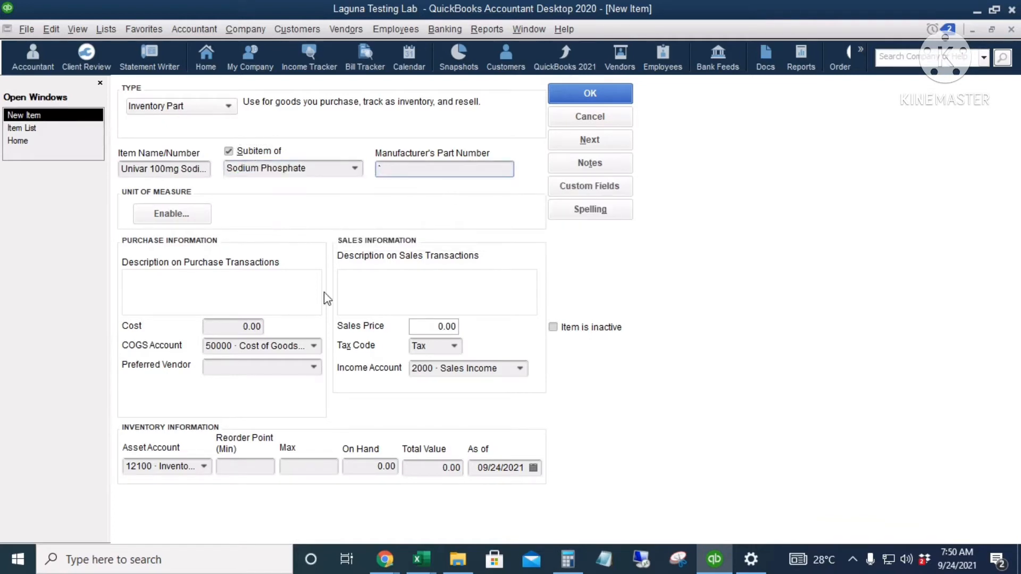
Enter Univar 100mg Sodium Phosphate as both the purchase and sales description, keep the preset accounts, and save the item.
click(261, 347)
click(469, 369)
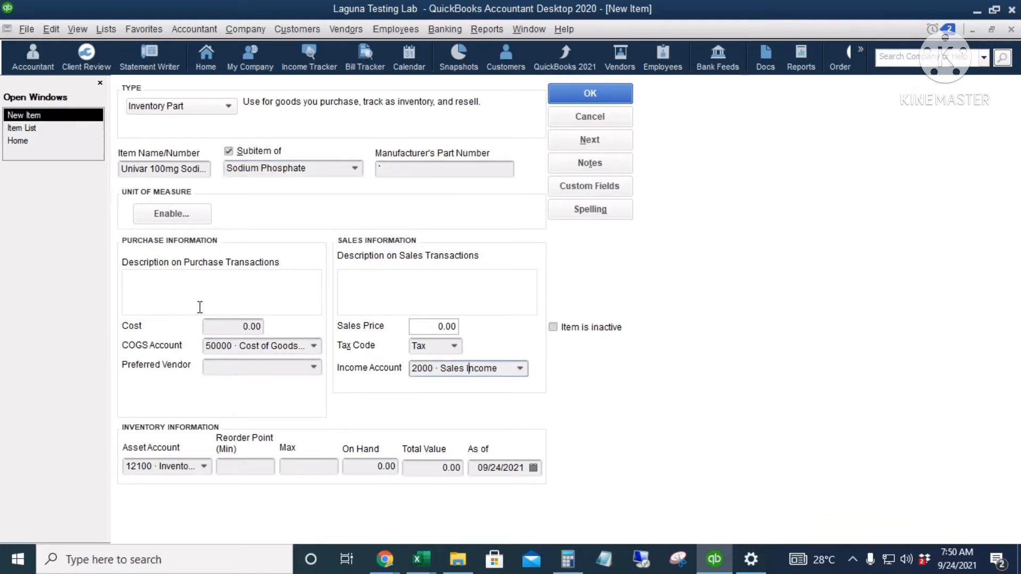
click(262, 287)
text(Univar 100mg Sodium Phosphate)
click(379, 289)
text(Univar 100mg Sodium Phosphate)
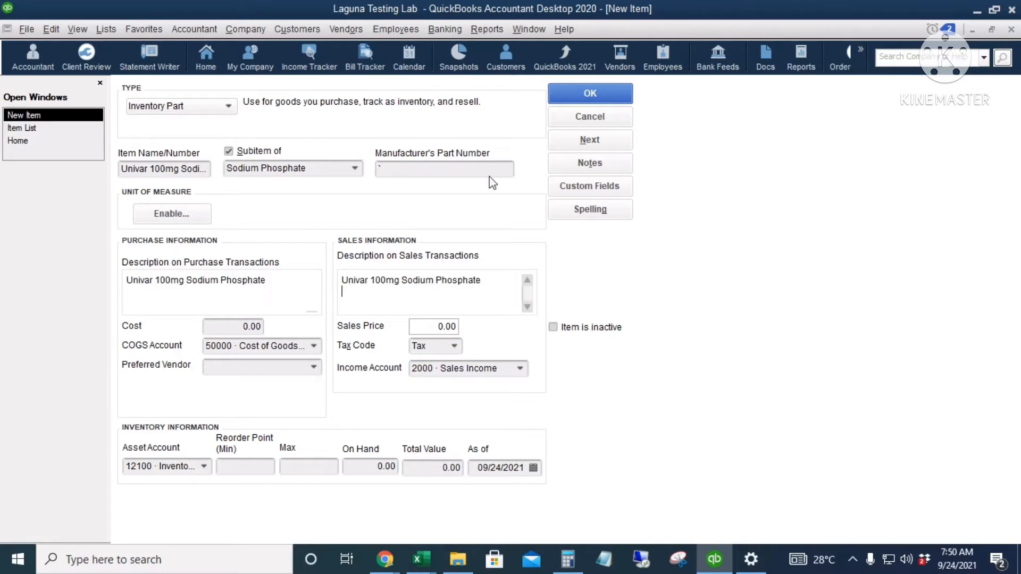
click(580, 87)
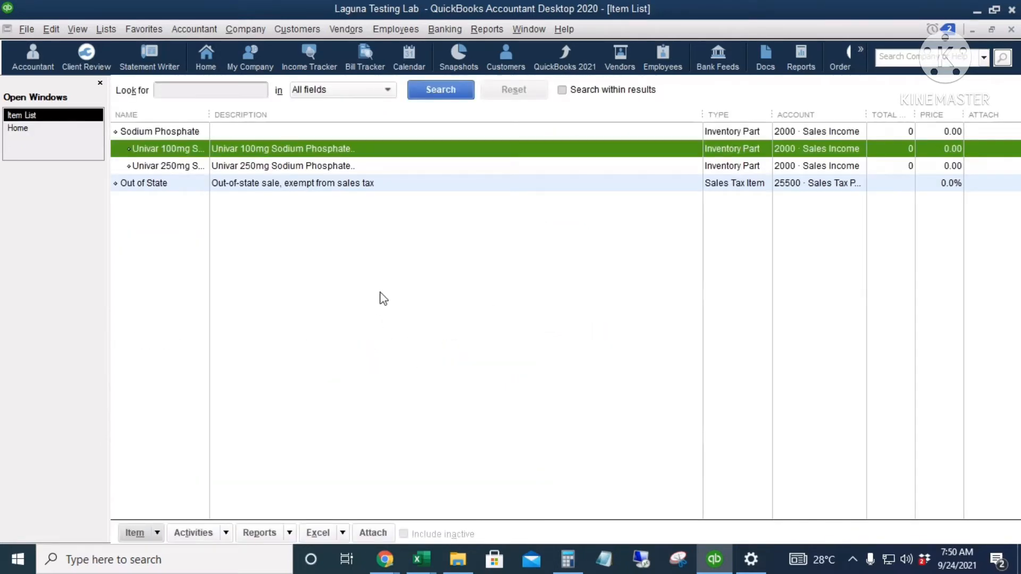
Widen the Name column of the item list to show more of the subitem names.
drag(209, 115, 236, 115)
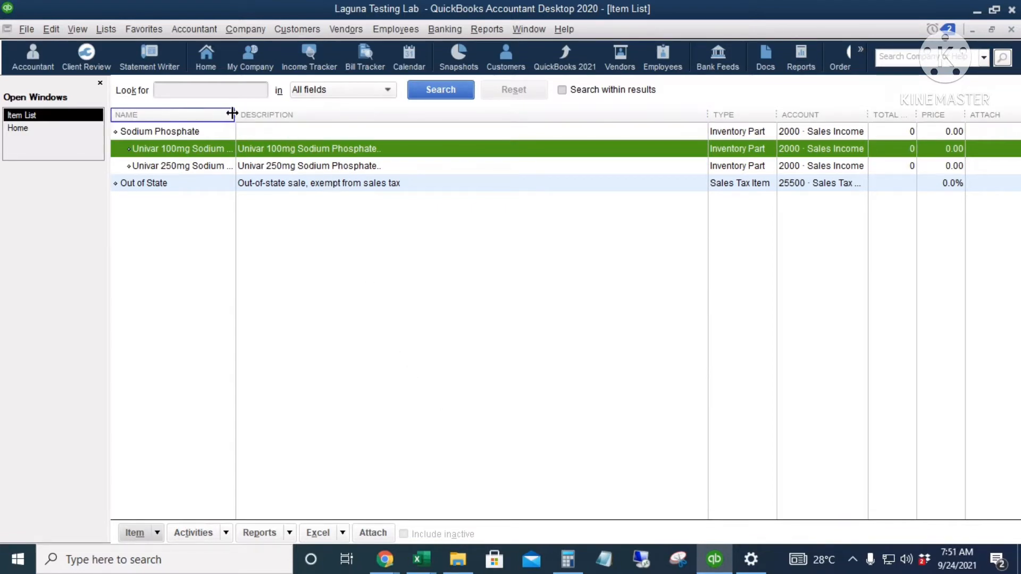
drag(235, 114, 267, 115)
right_click(288, 150)
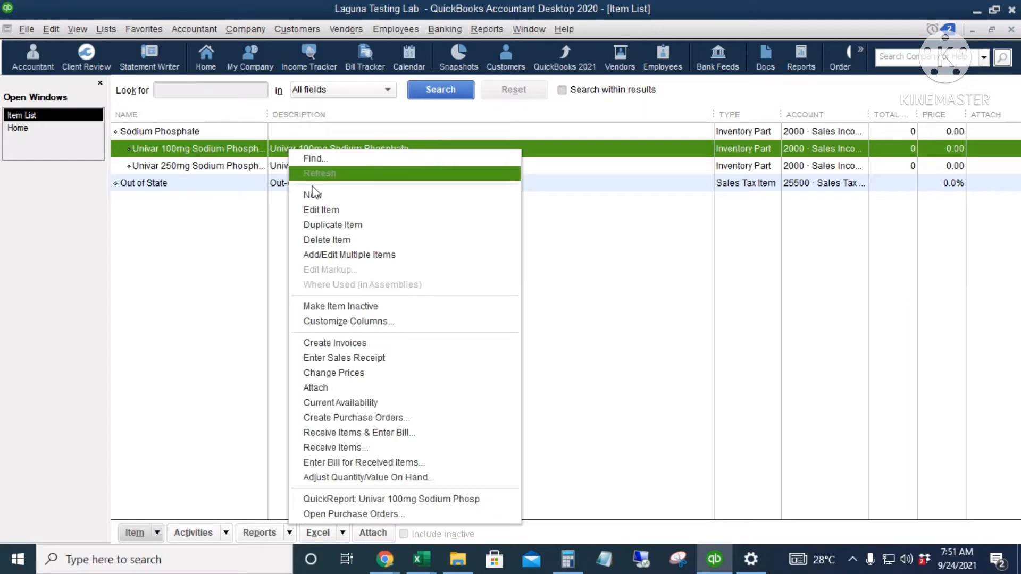
click(356, 240)
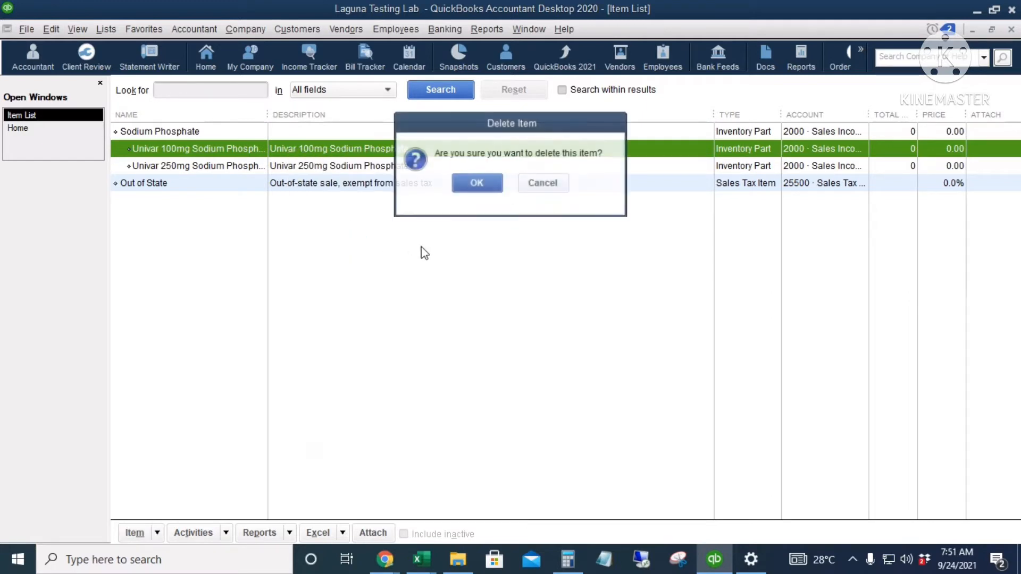
click(551, 189)
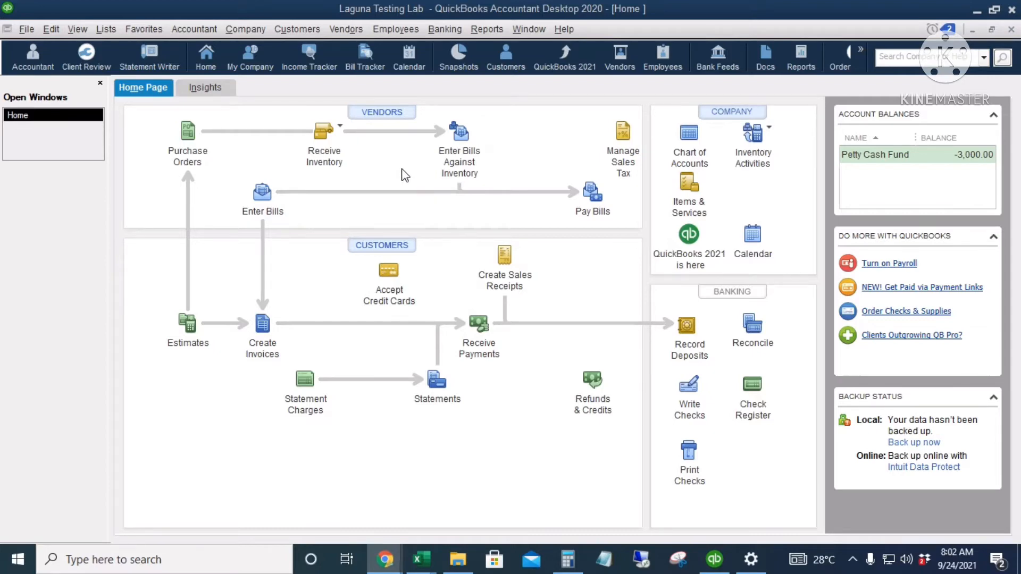
Start a check from the Petty Cash Fund payable to Unilab, keeping the date 09/23/2021.
click(690, 394)
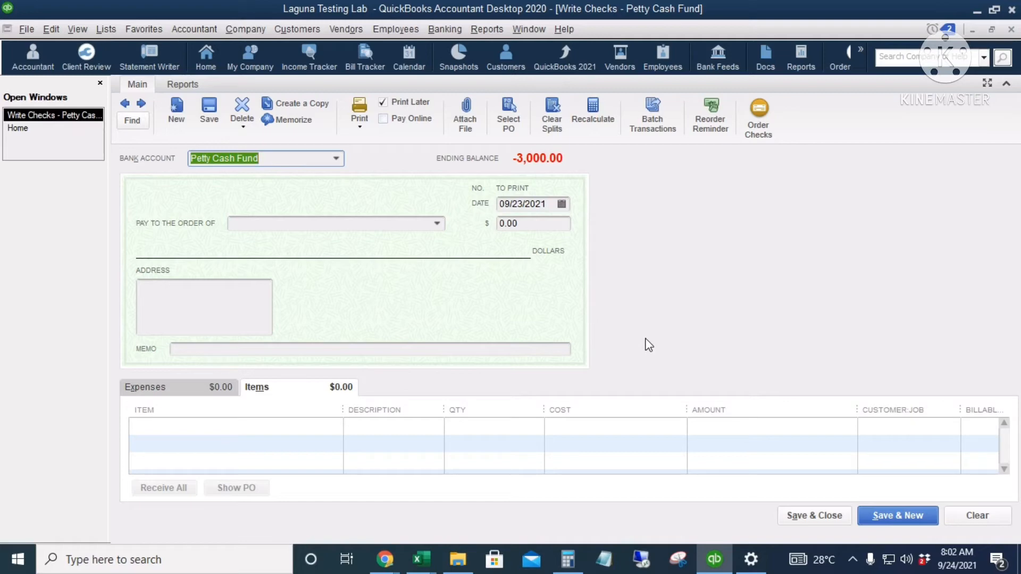
drag(285, 159, 179, 167)
click(550, 211)
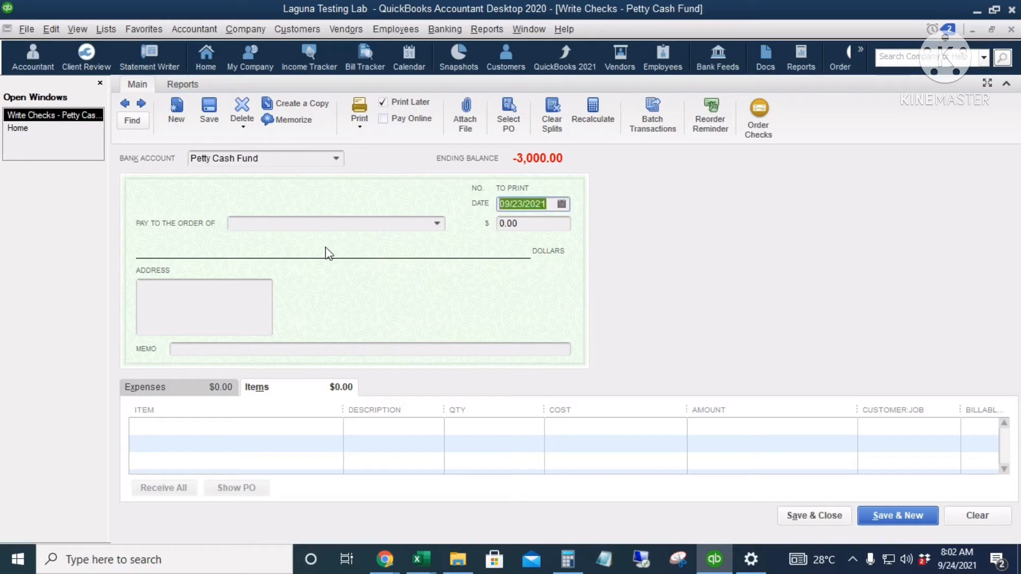
click(301, 233)
click(437, 224)
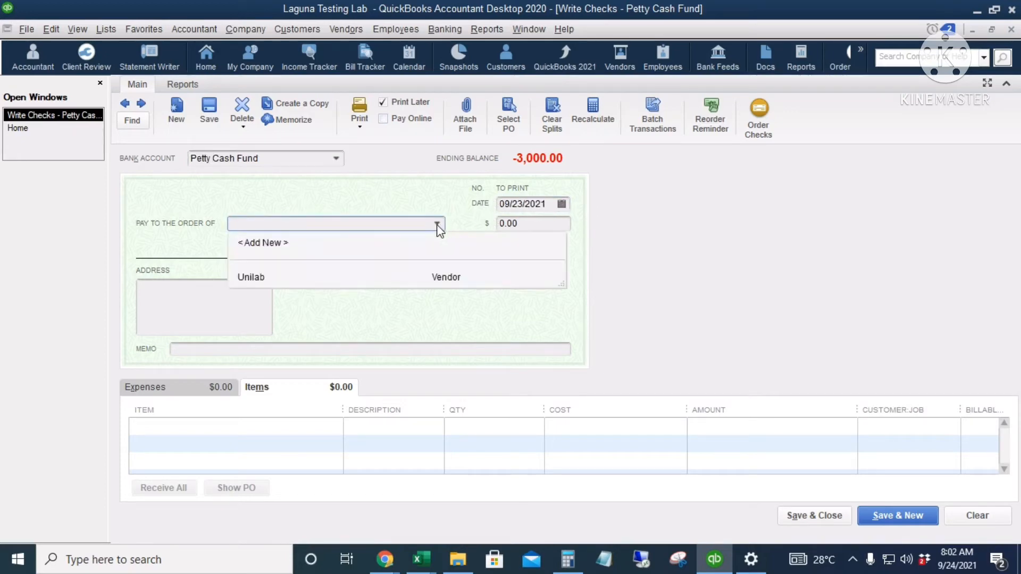
click(283, 277)
click(542, 227)
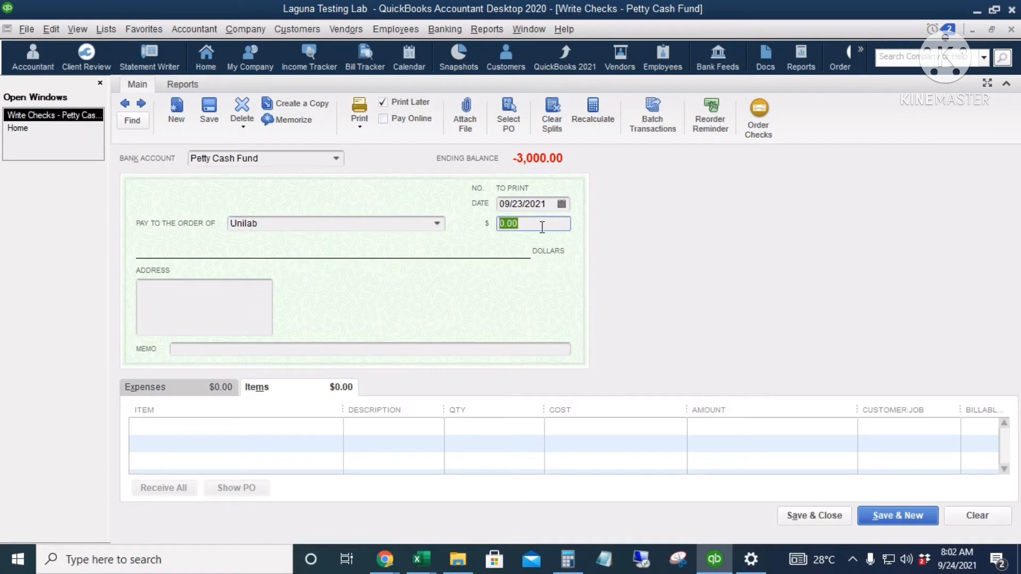
click(219, 349)
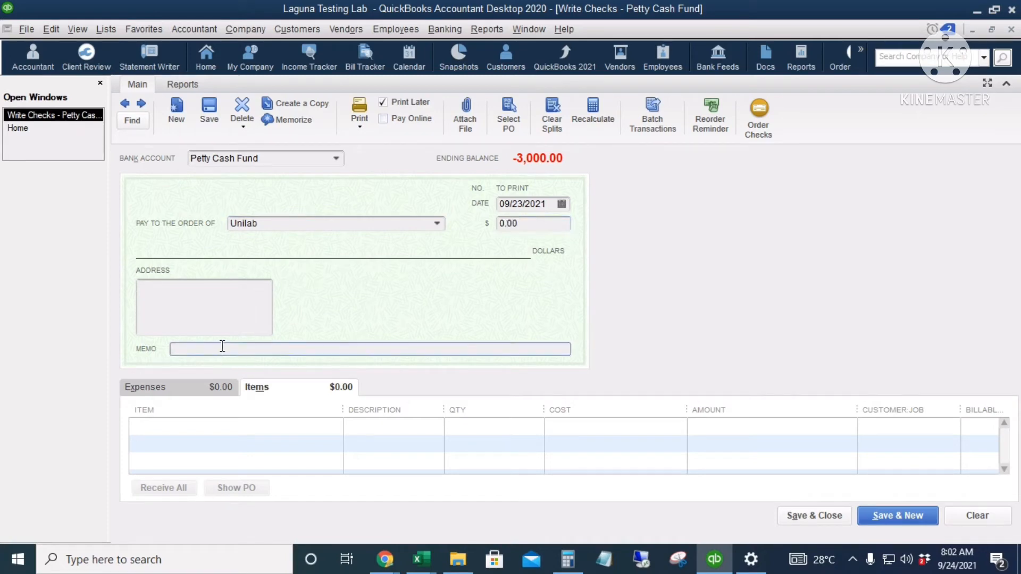
Choose Univar 100mg Sodium Phosphate as the first item line of the check instead of entering an expense.
click(190, 397)
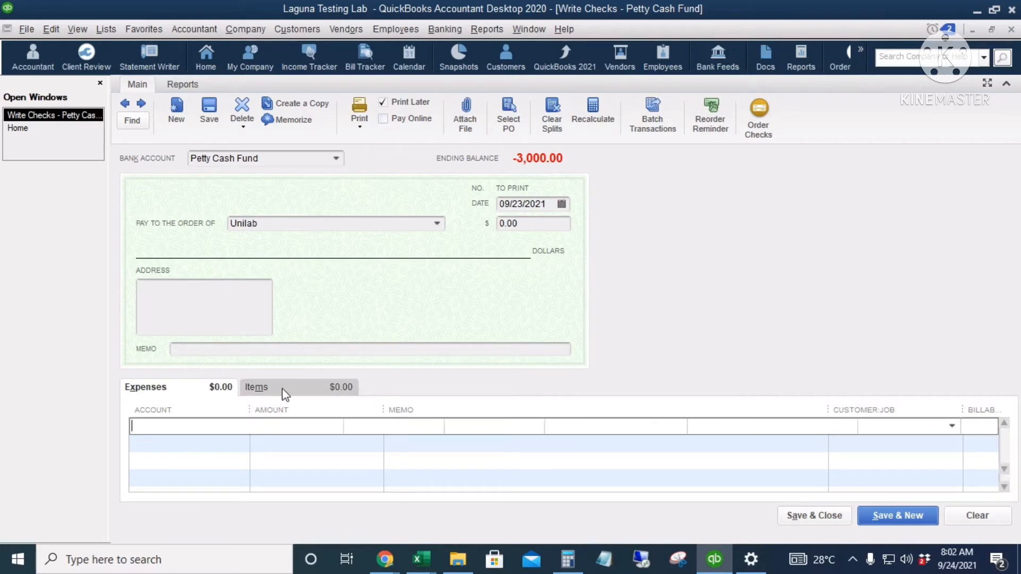
click(284, 393)
click(212, 391)
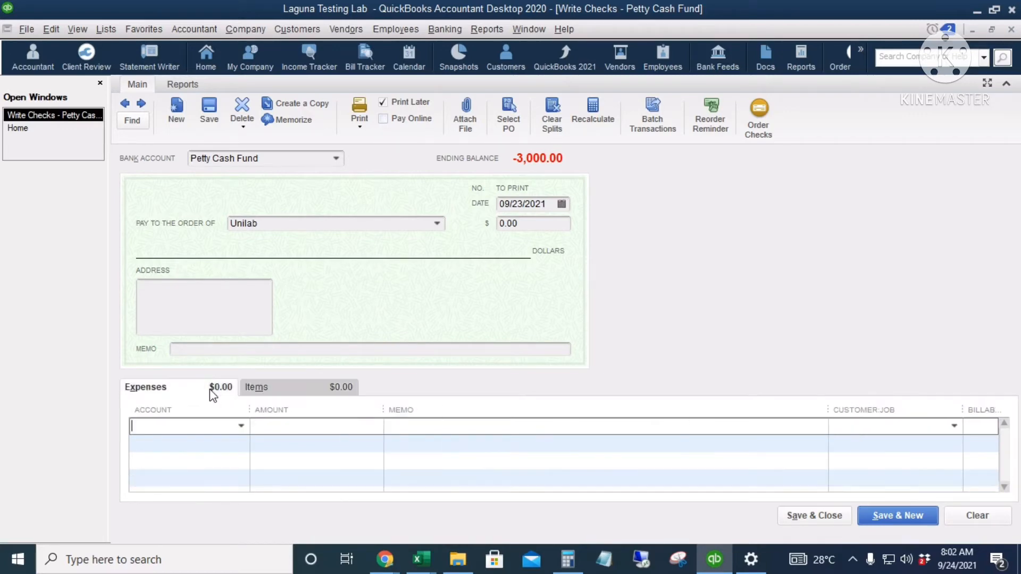
click(304, 394)
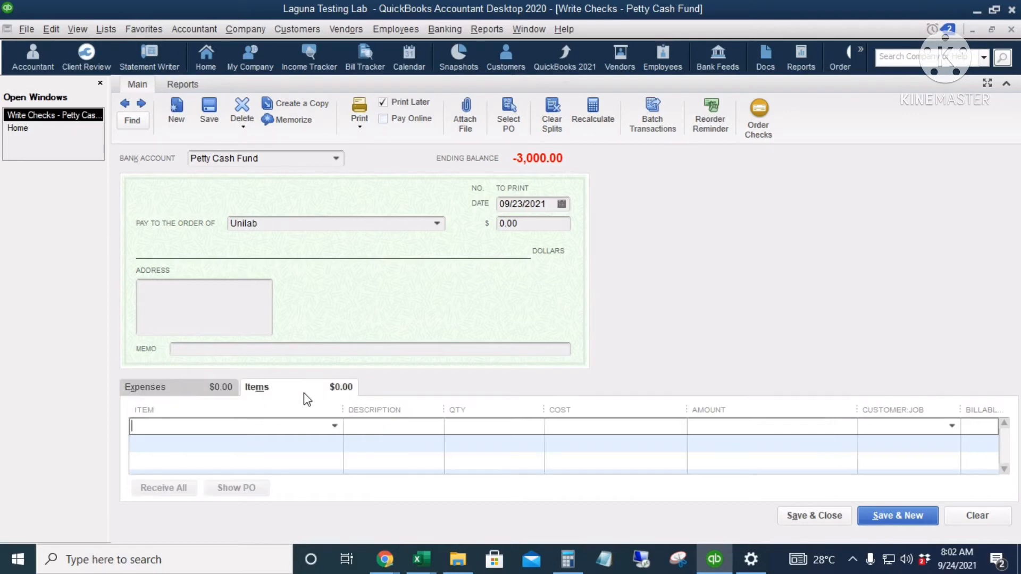
drag(249, 410, 343, 415)
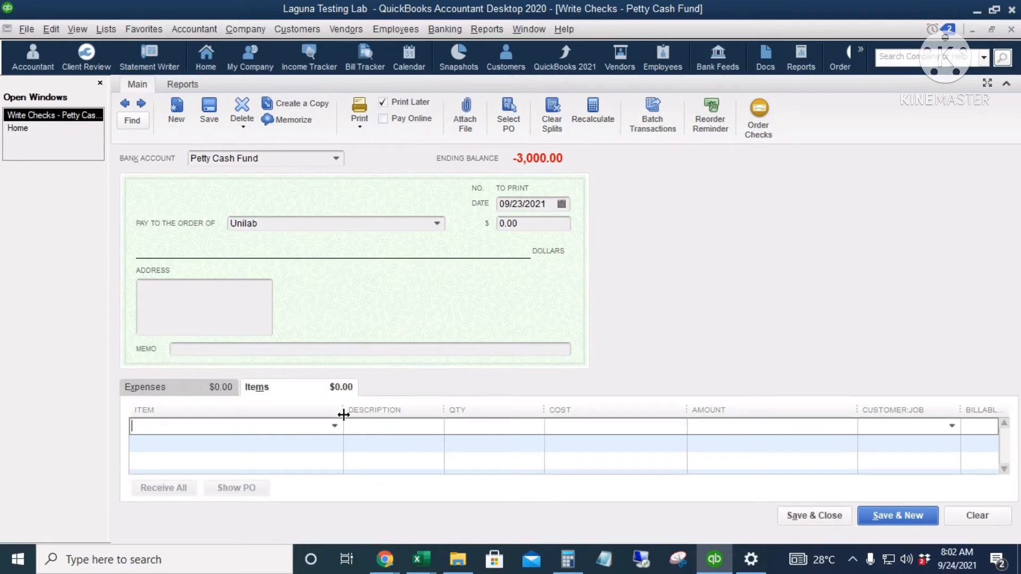
text(Univar 100mg Sodium Phosphate)
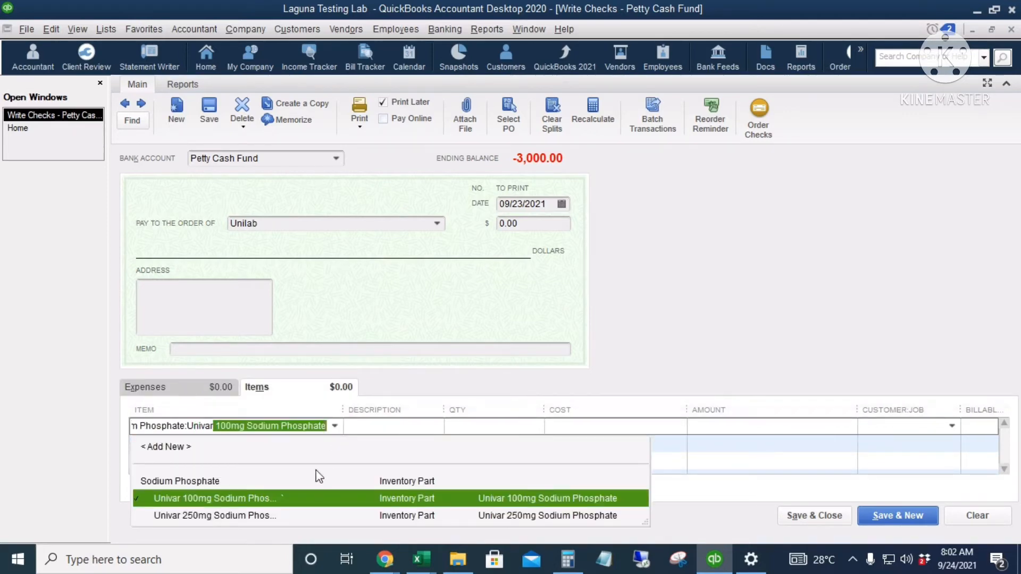
click(293, 500)
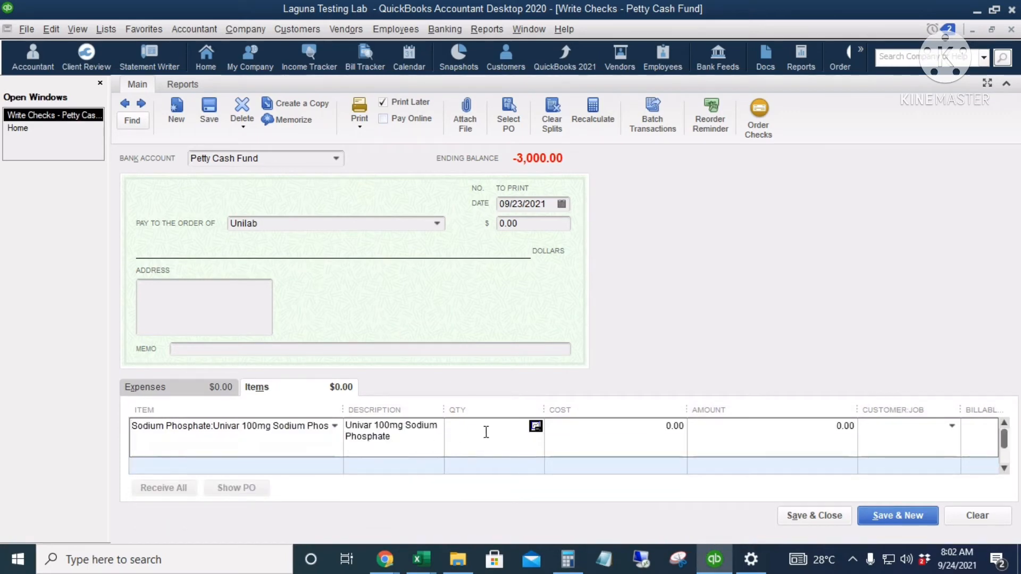
Set the Univar 100mg line's quantity to 5,000 and its unit cost to 2.50.
text(5,00)
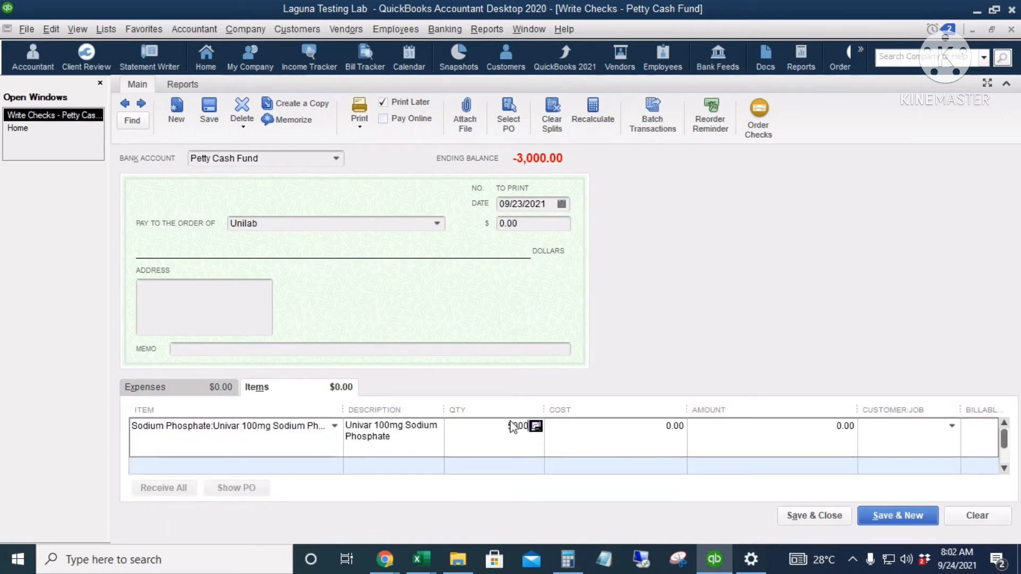
text(0)
key(Tab)
text(2.5)
key(Tab)
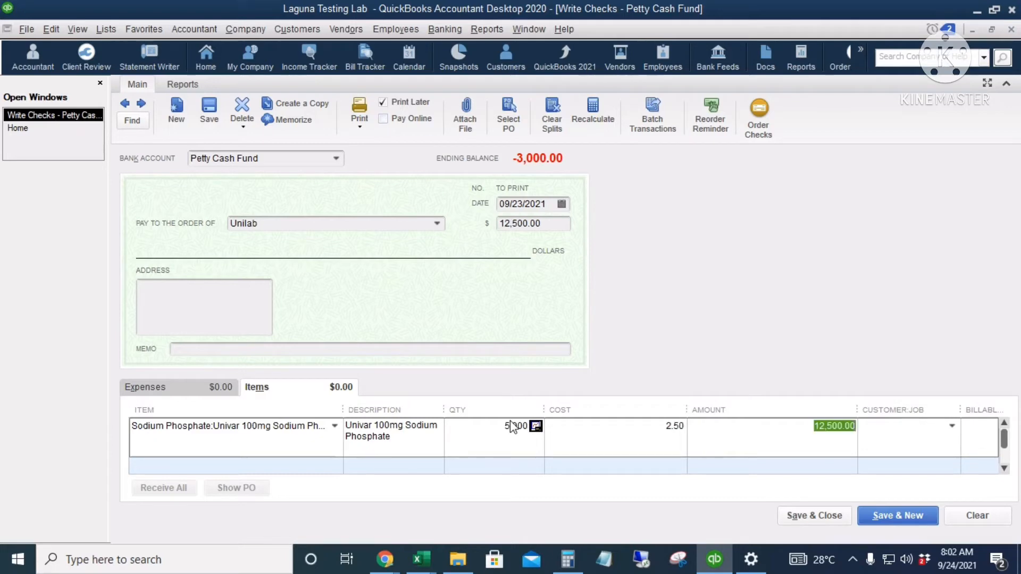
click(780, 429)
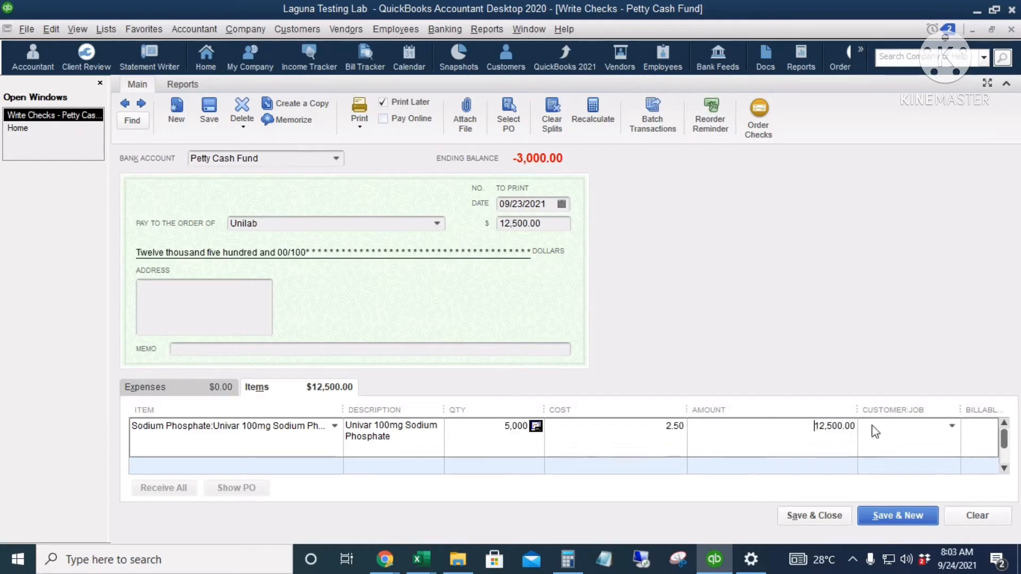
click(906, 430)
Add Univar 250mg Sodium Phosphate as the second item line of the check.
click(165, 462)
text(Univar 250mg Sodium Phos)
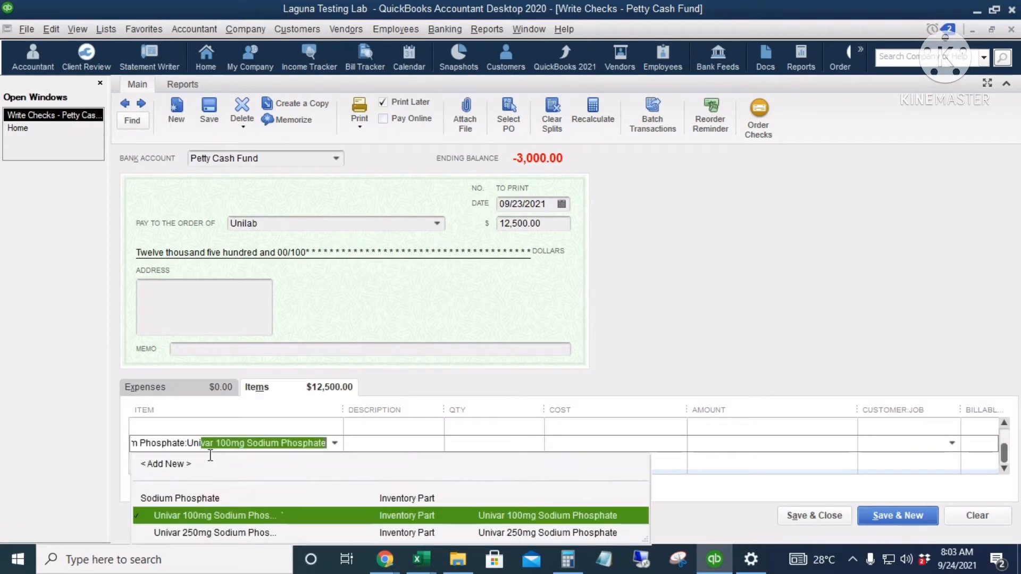
click(240, 533)
Set the Univar 250mg line's quantity to 10,000 and unit cost to 3.50, and save and close the check.
click(514, 450)
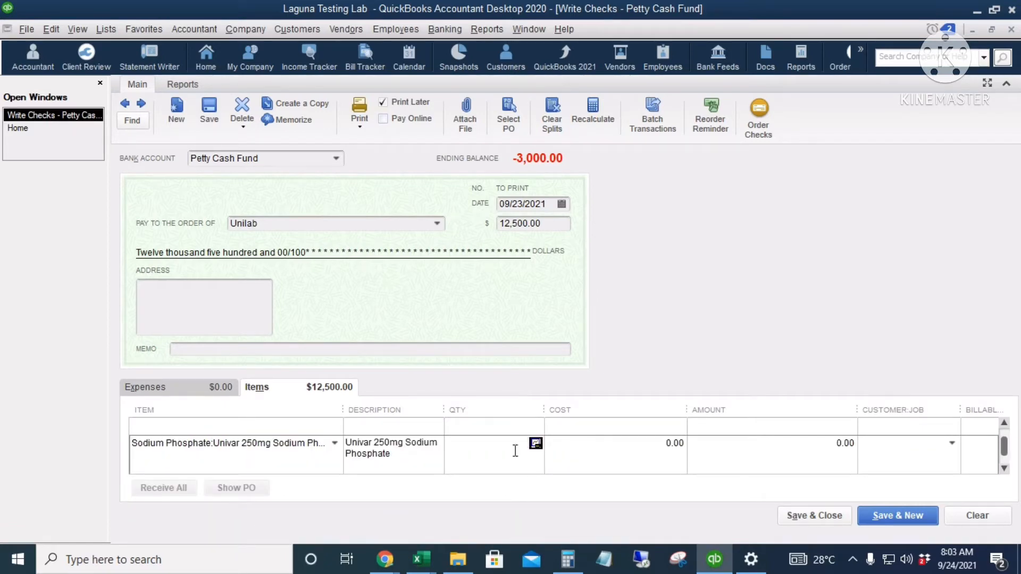
text(10000)
key(Tab)
click(515, 443)
text(000)
key(Tab)
text(3.5)
key(Tab)
click(764, 452)
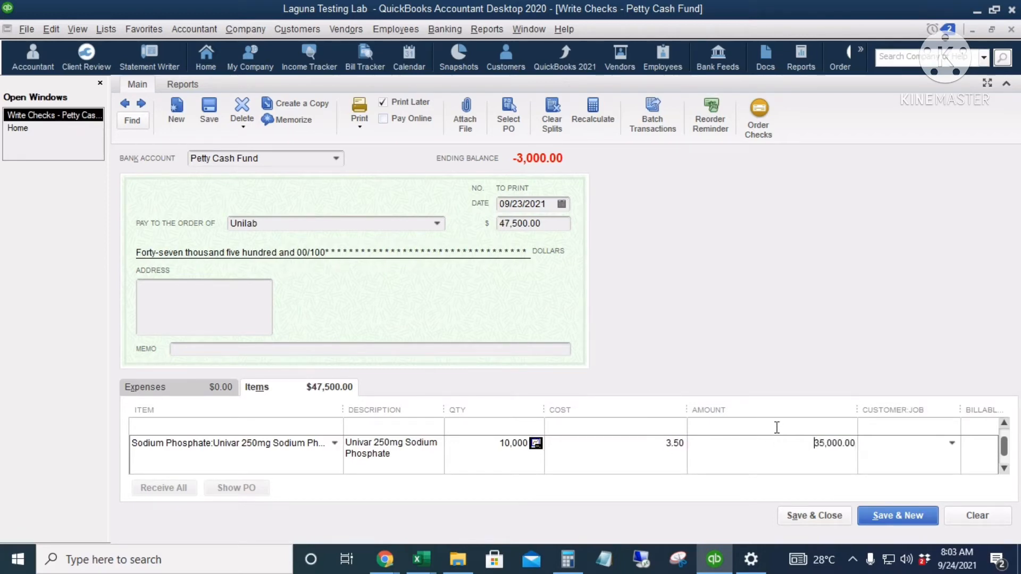
click(551, 228)
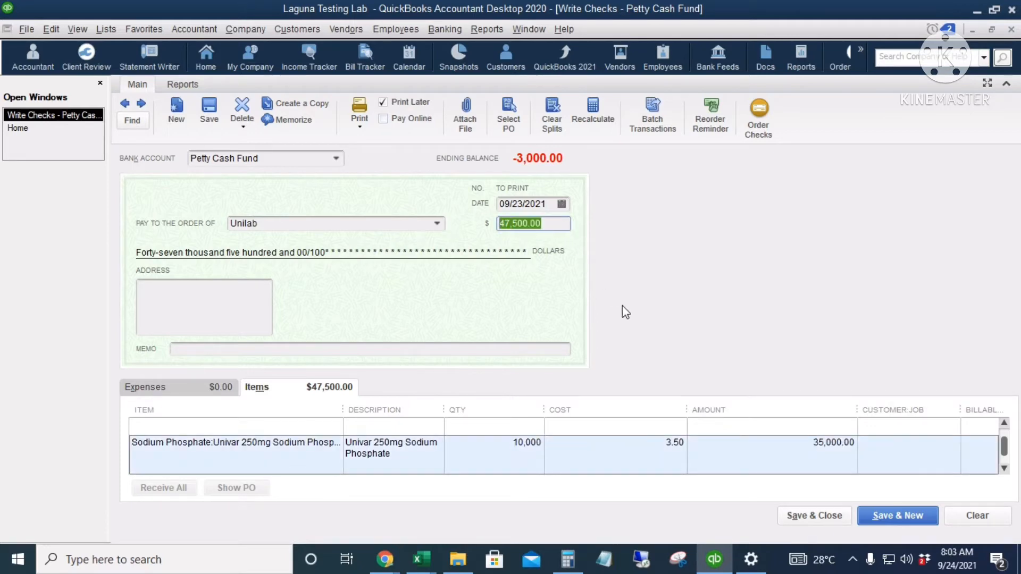
click(796, 516)
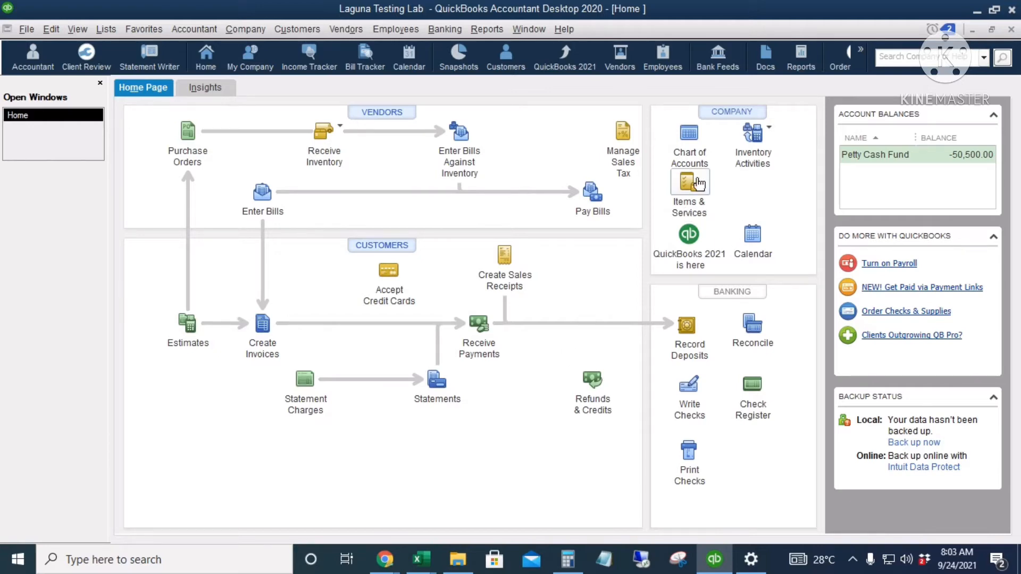
Open the QuickReport for Univar 100mg Sodium Phosphate from the item list and widen its Memo column to review the purchase quantity.
click(687, 190)
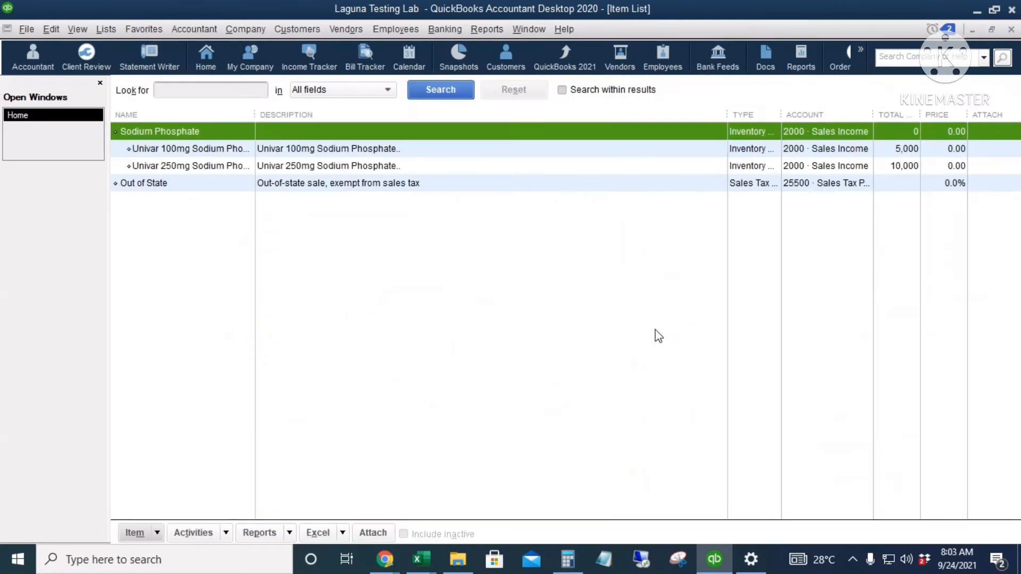
click(405, 151)
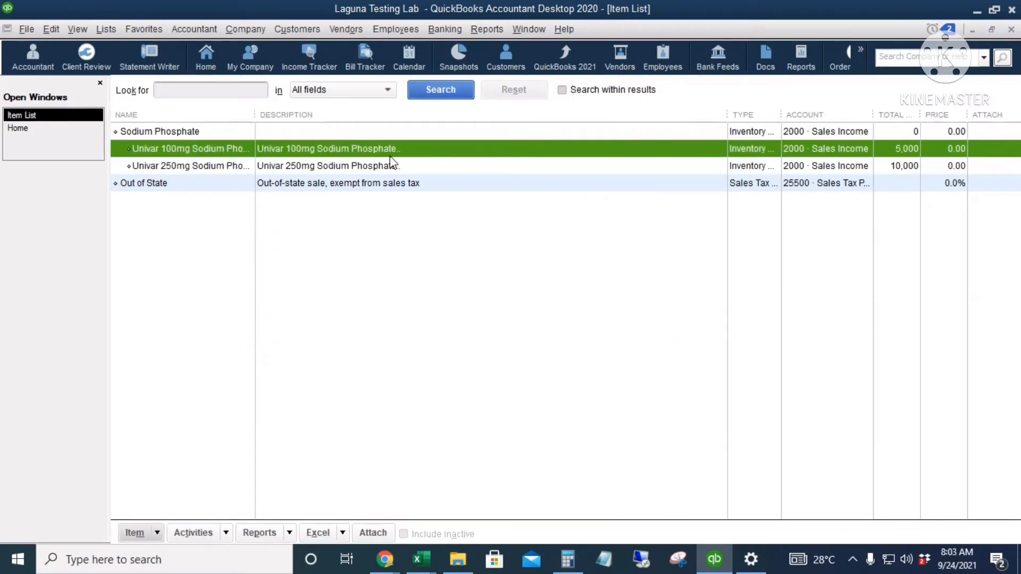
right_click(416, 150)
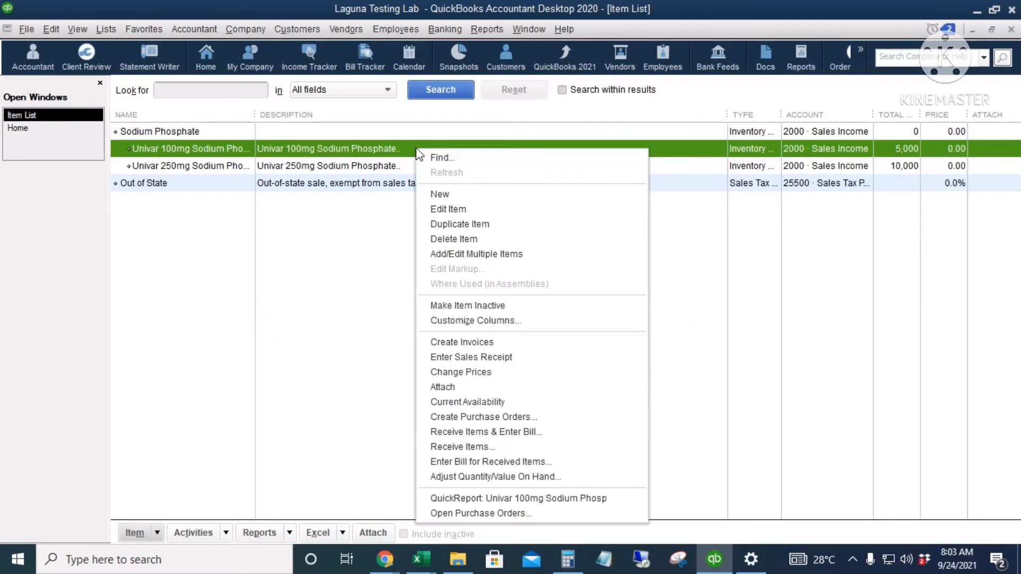
click(542, 499)
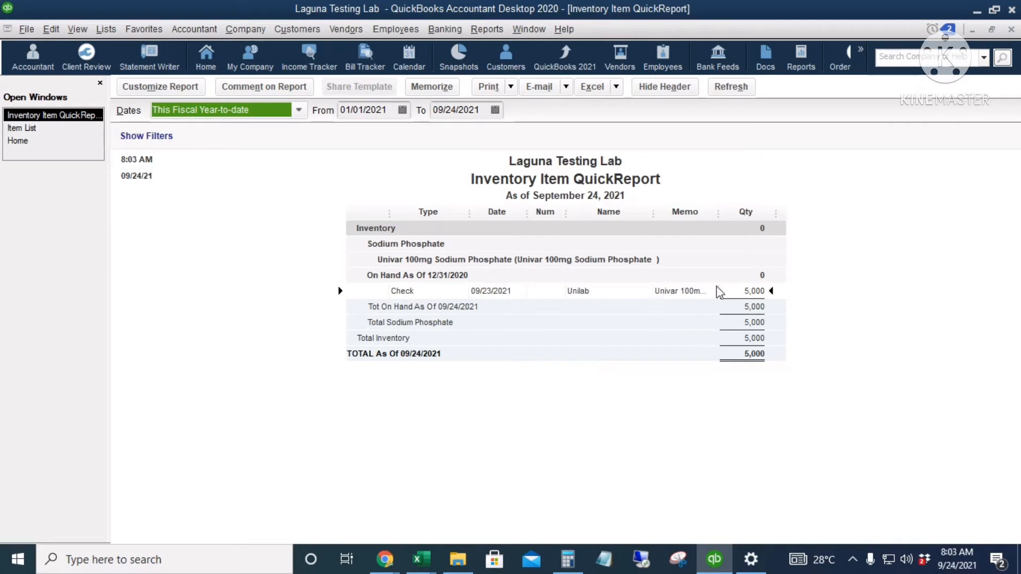
click(757, 293)
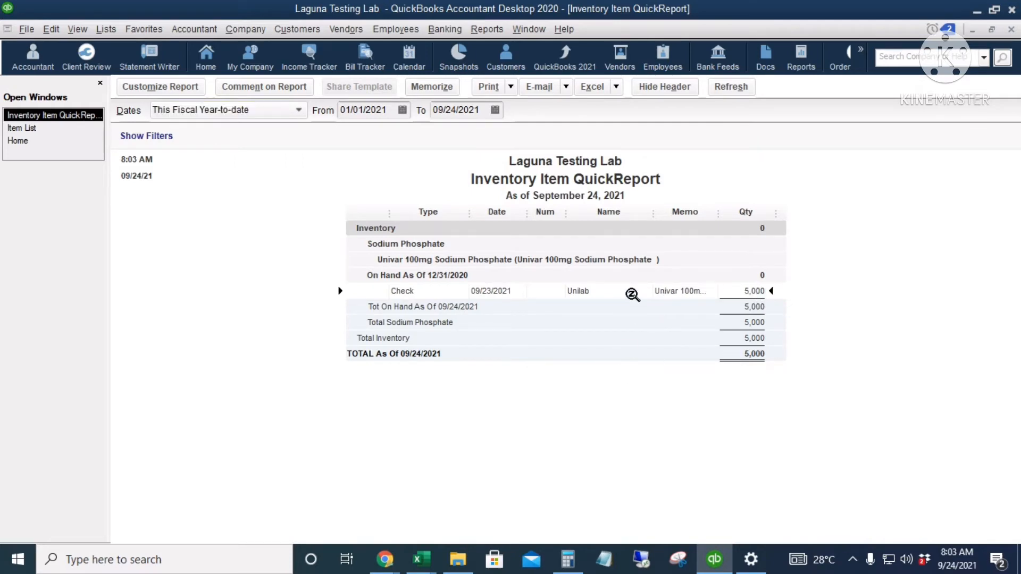
drag(718, 209, 743, 206)
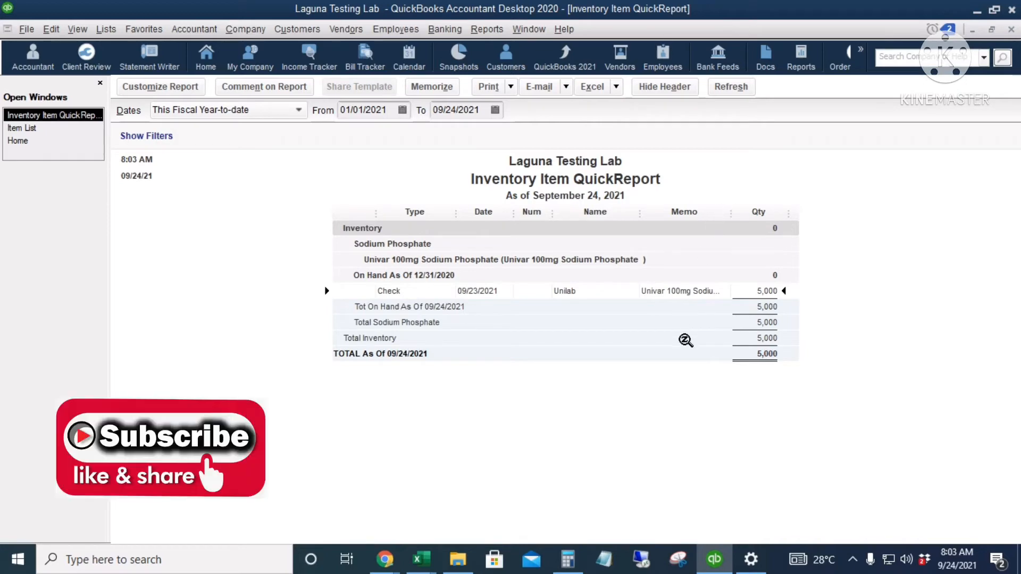
Review the QuickReport for Univar 250mg Sodium Phosphate, and close the report and the item list.
key(Escape)
double_click(417, 170)
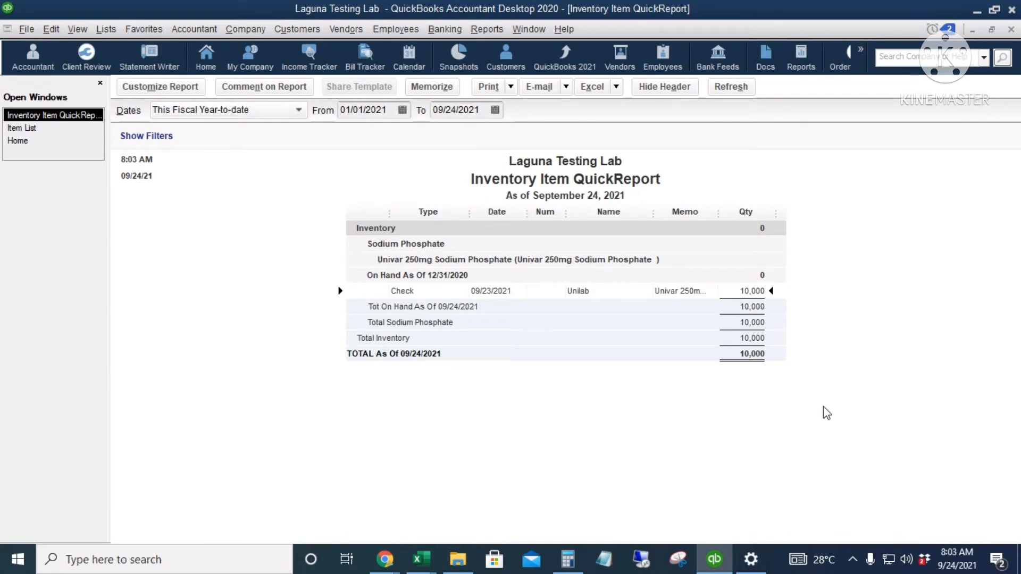
key(Escape)
key(Escape)
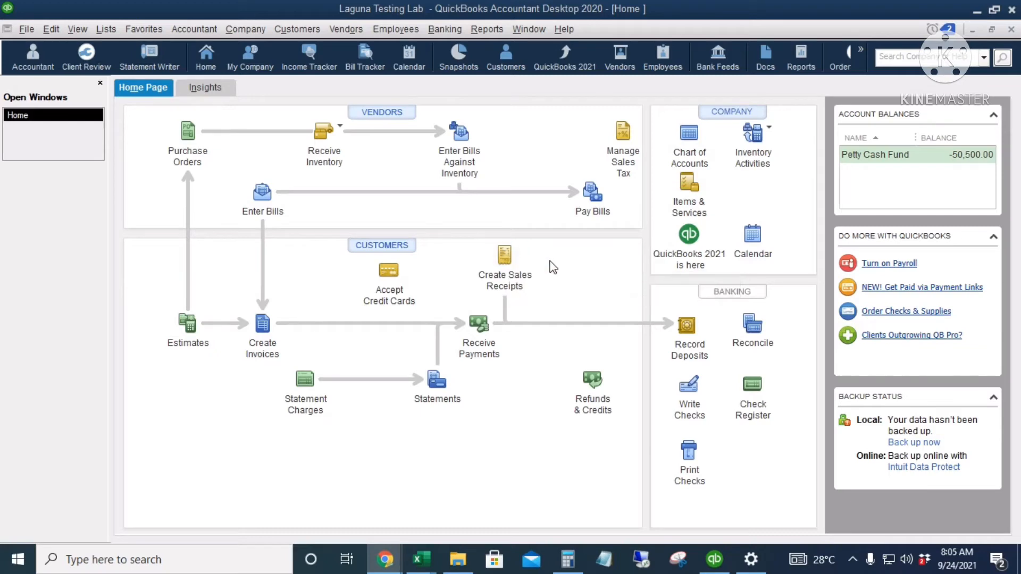
Start a sales receipt and add Mercury Drug as its new customer.
click(505, 264)
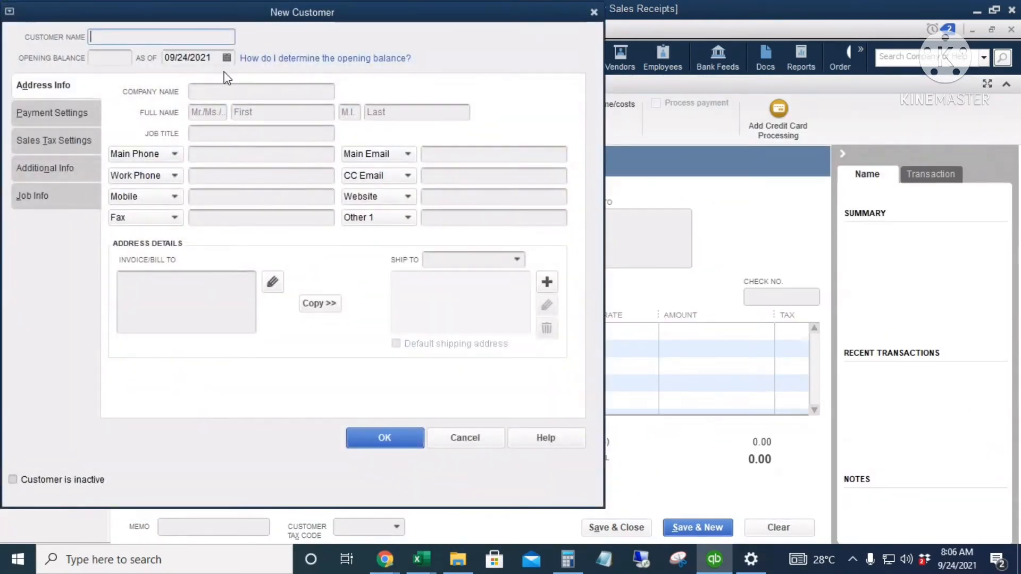
text(Mercuty)
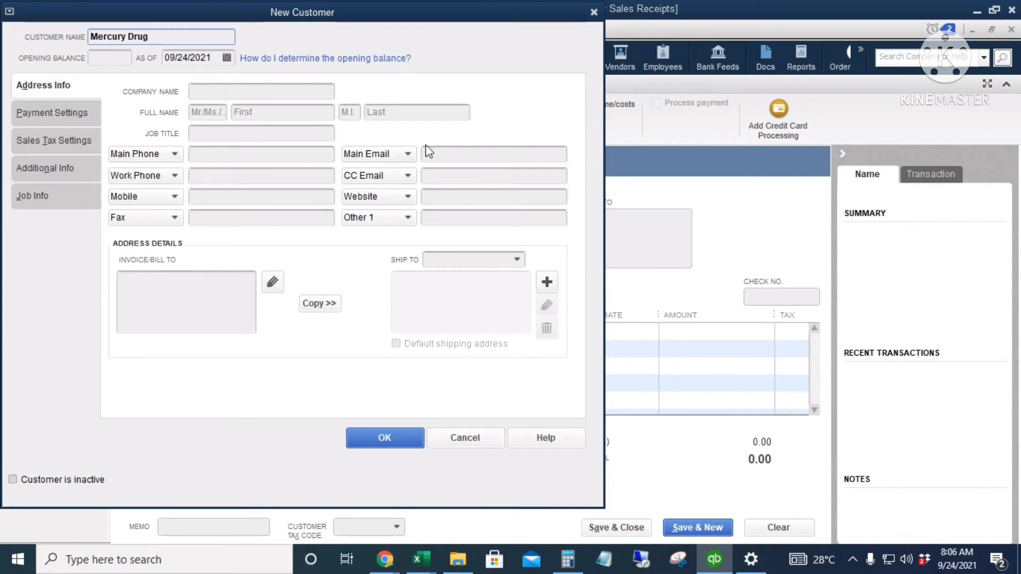
click(394, 445)
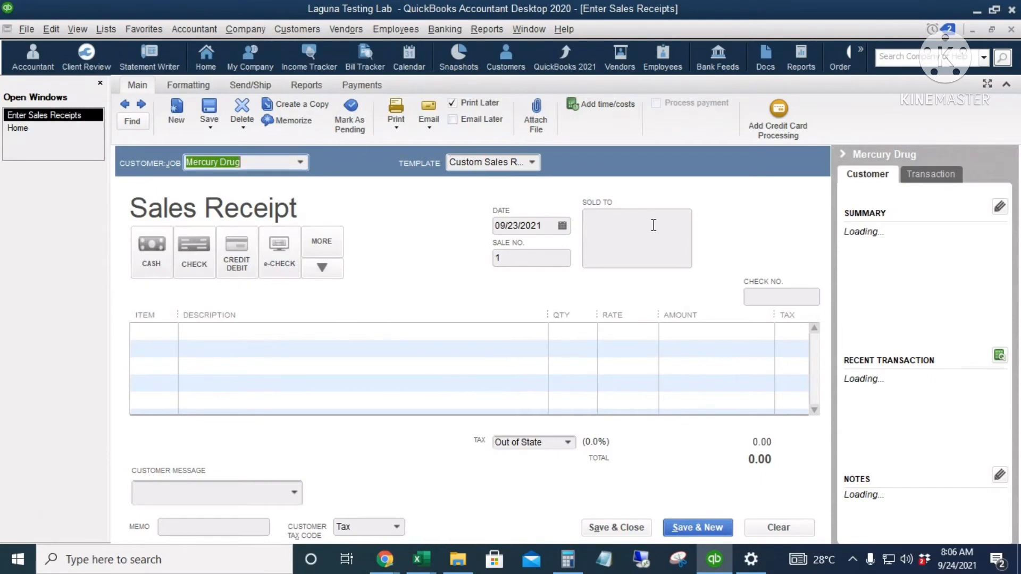
key(Tab)
key(Tab)
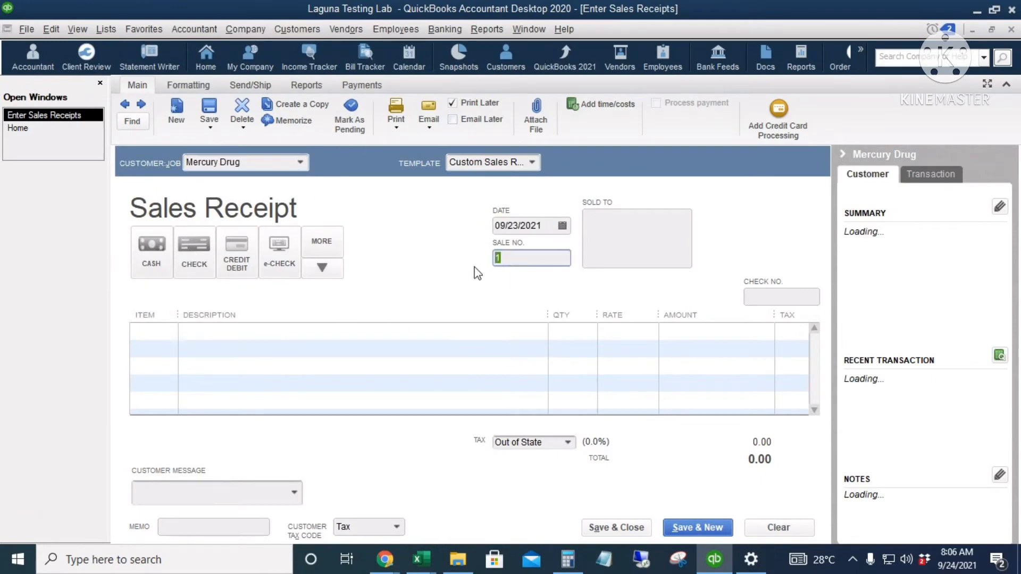
Widen the sales receipt's Item column and choose Univar 100mg Sodium Phosphate as the first line item.
drag(179, 319, 244, 319)
click(188, 329)
click(235, 332)
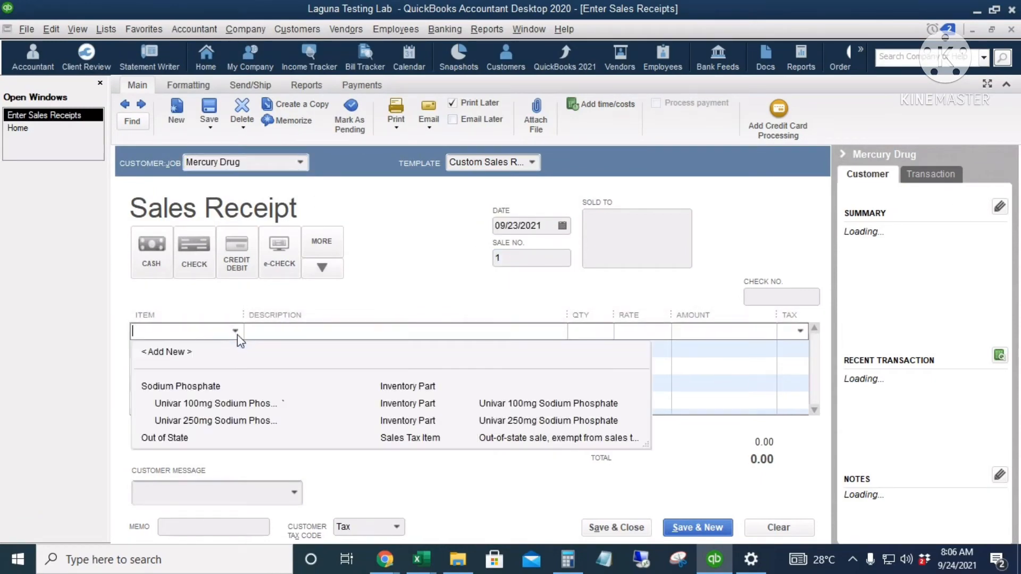
click(228, 407)
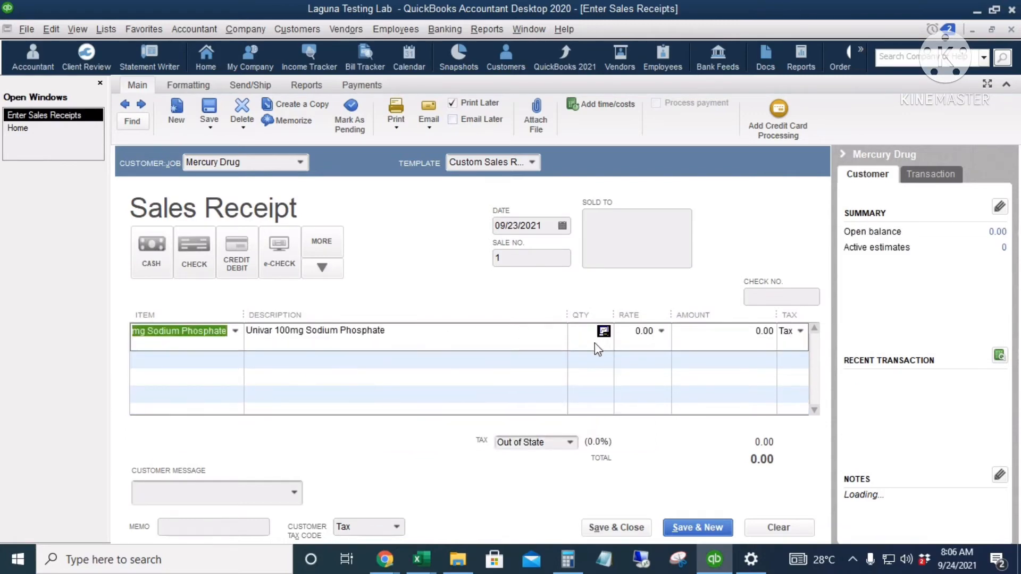
Set the Univar 100mg line's quantity to 3,000 and its rate to 5.50, and turn off the Price Levels message for the future.
click(579, 332)
text(3,00)
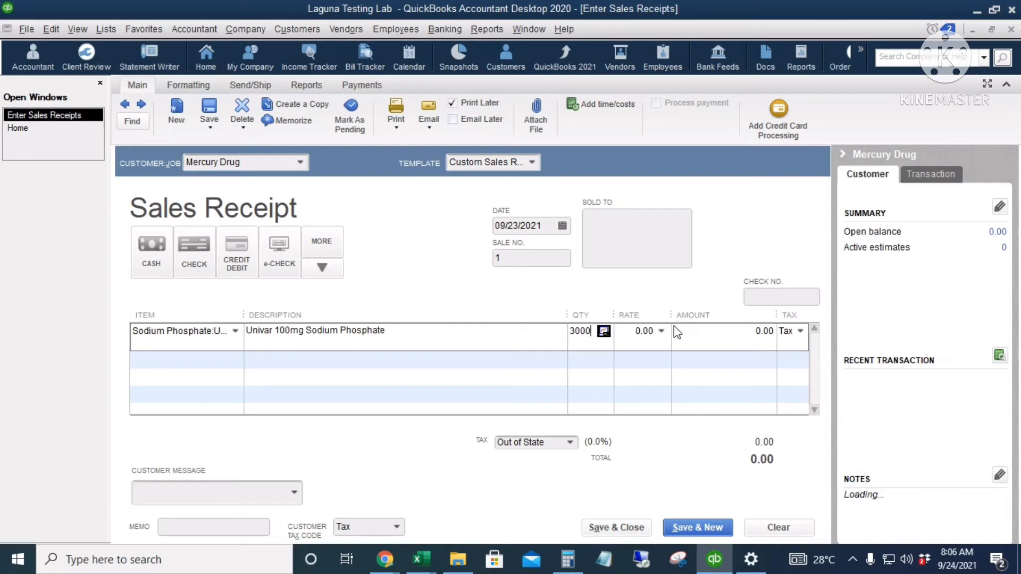
text(0)
key(Tab)
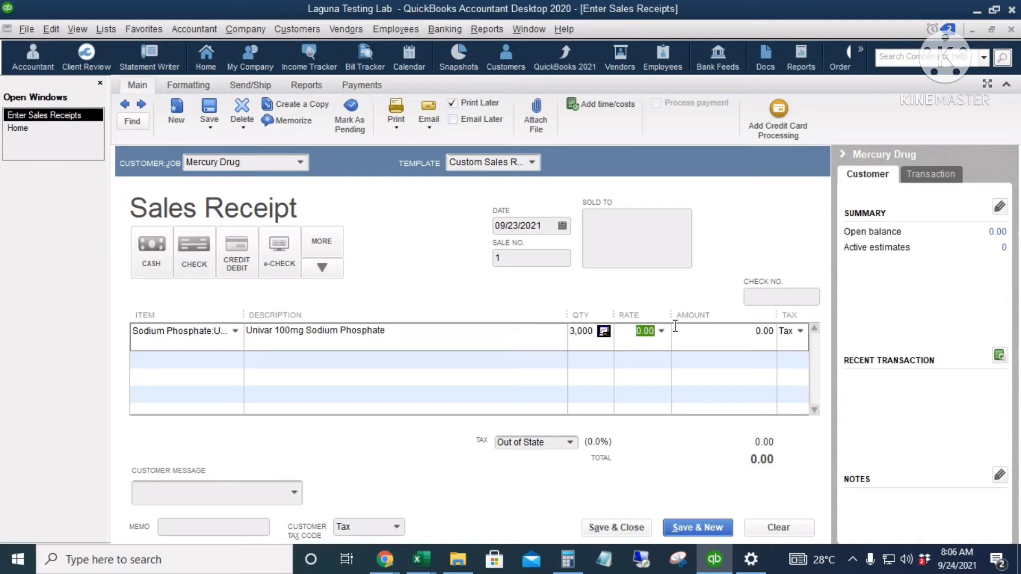
text(5.5)
key(Tab)
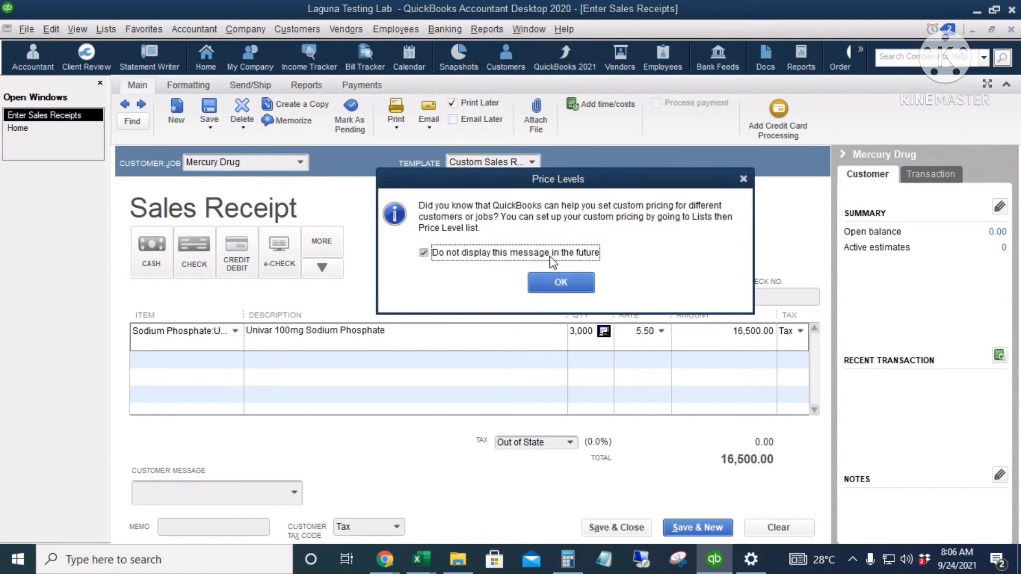
click(574, 287)
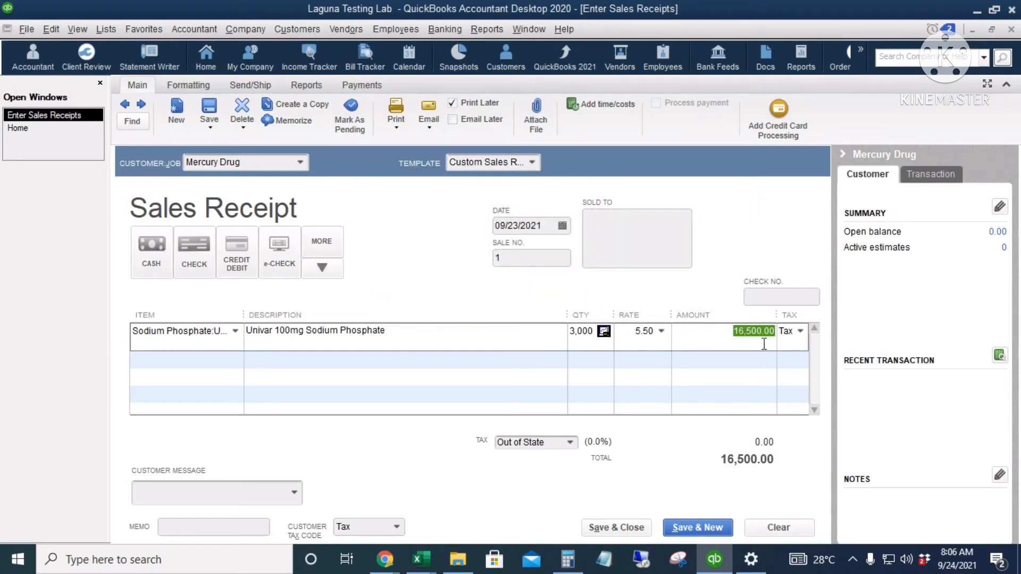
click(782, 338)
Add Univar 250mg Sodium Phosphate as the second line item with quantity 6,000 and rate 7.50.
click(172, 357)
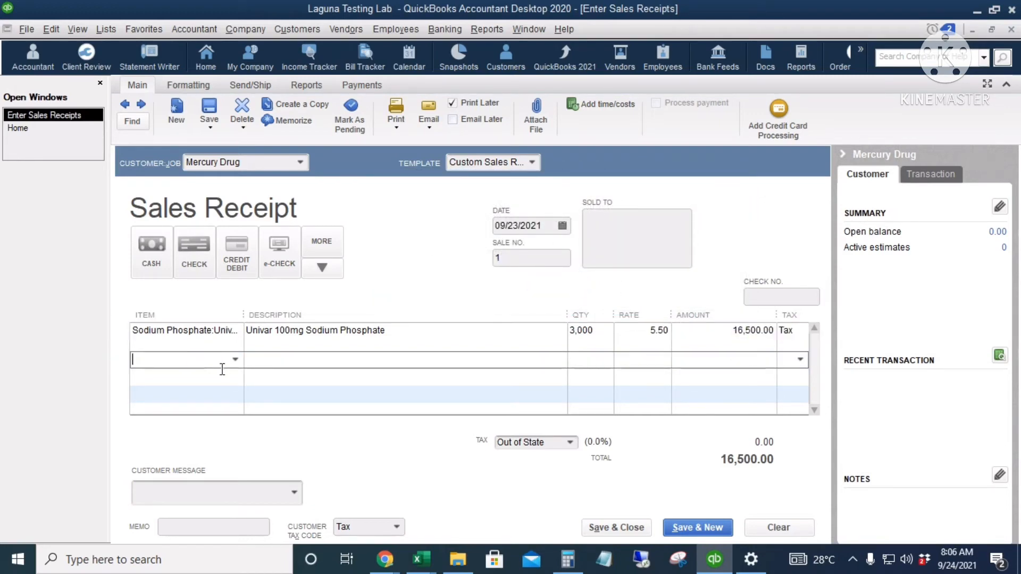
text(u)
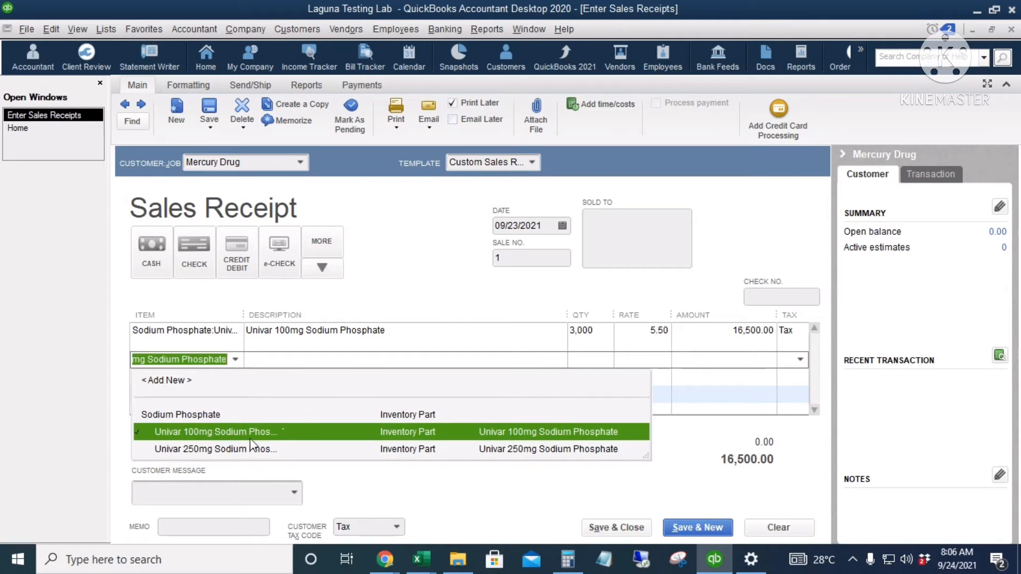
click(255, 449)
click(579, 361)
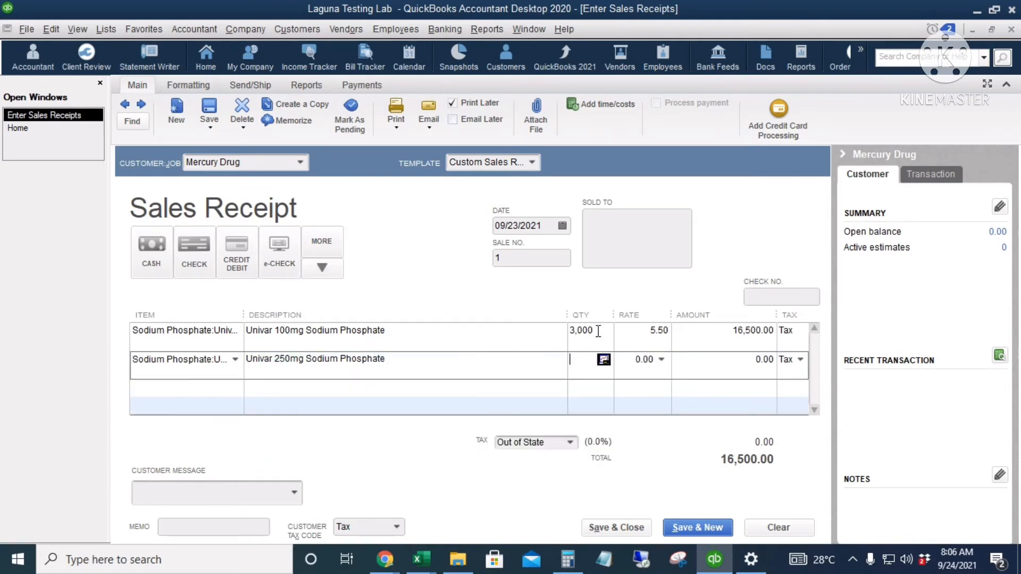
text(6000)
key(Tab)
text(7.5)
key(Tab)
Check the current availability of the Univar 100mg item, and save and close the sales receipt.
click(605, 340)
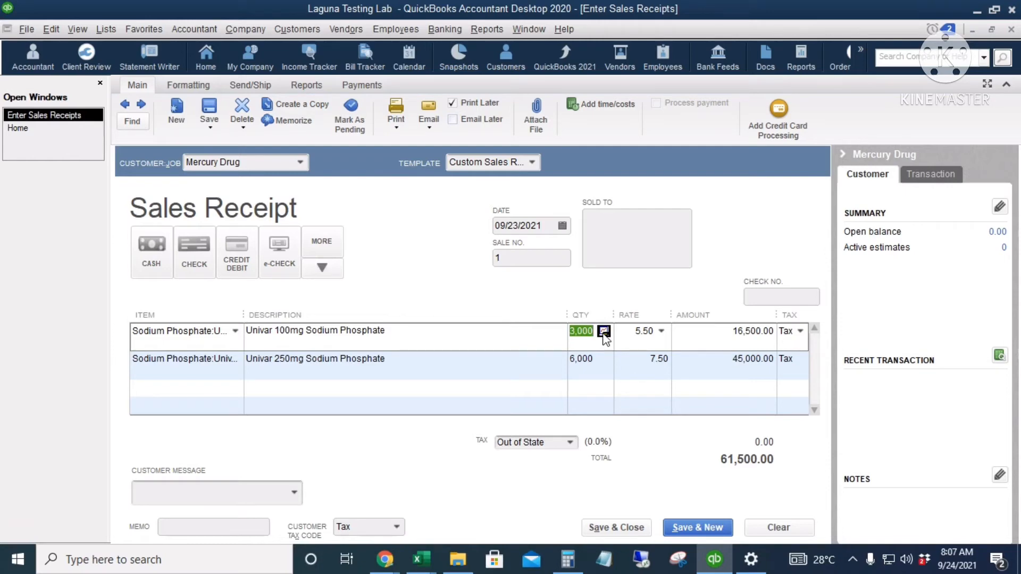
click(604, 331)
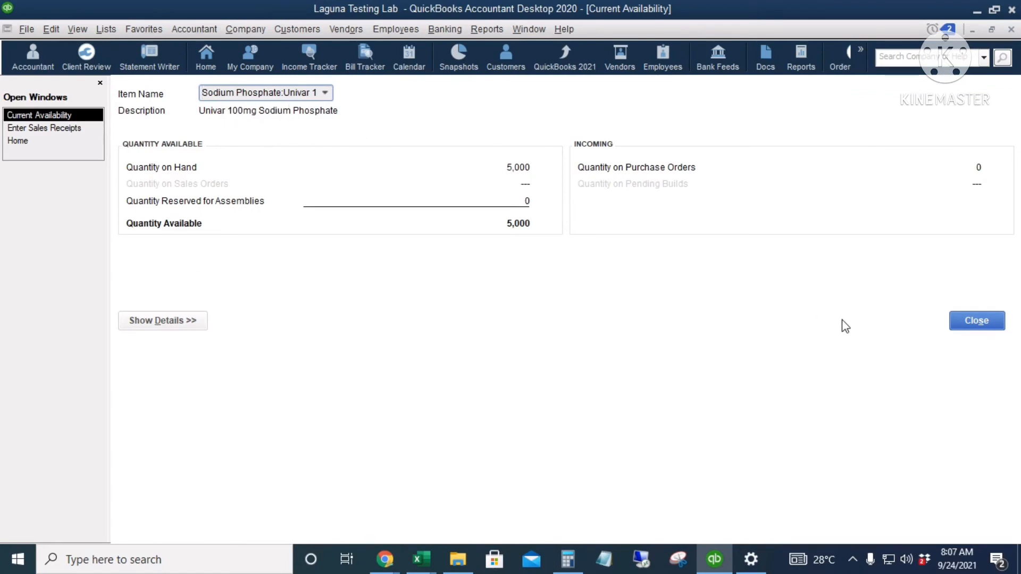
click(976, 321)
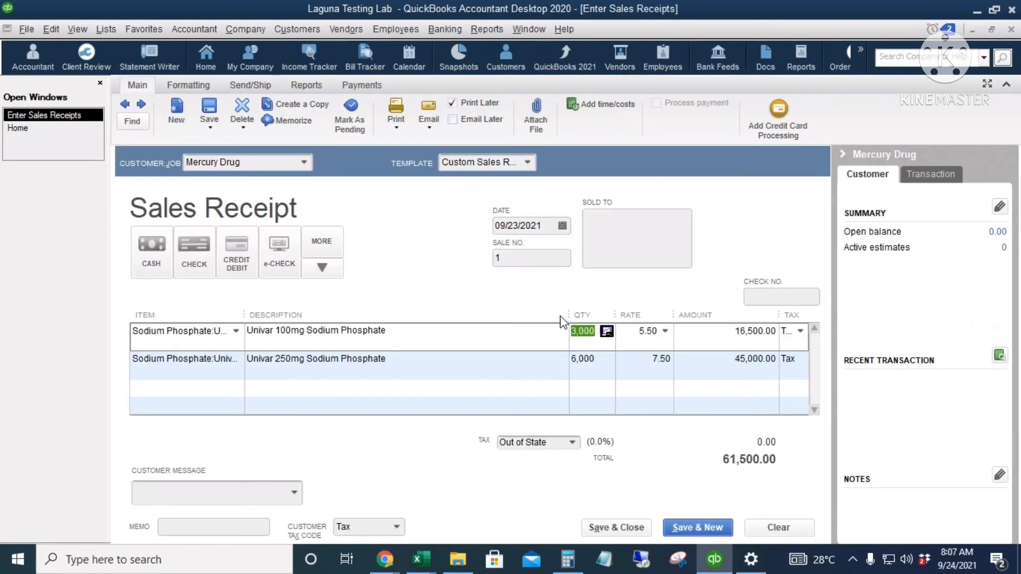
key(Down)
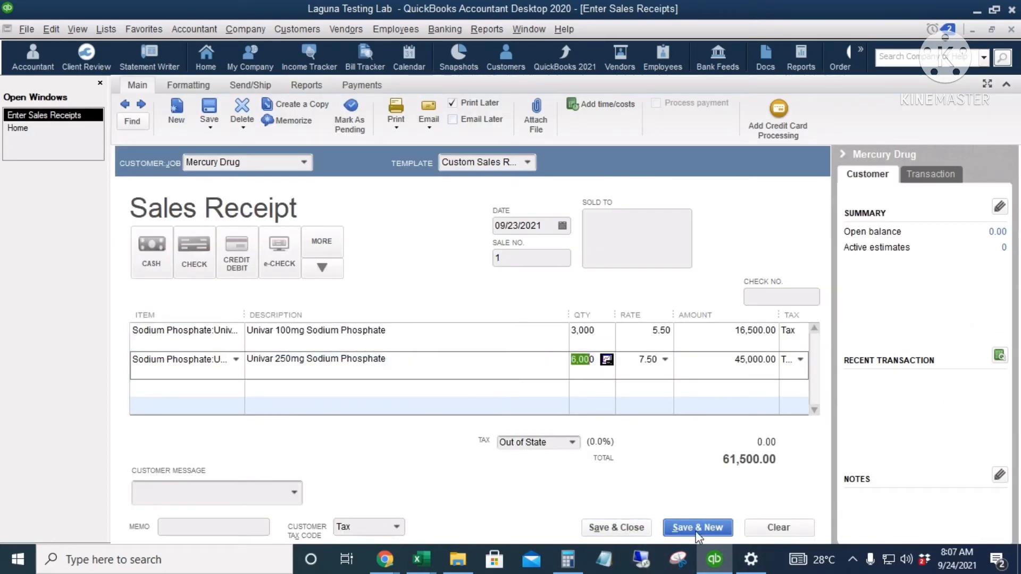
click(600, 529)
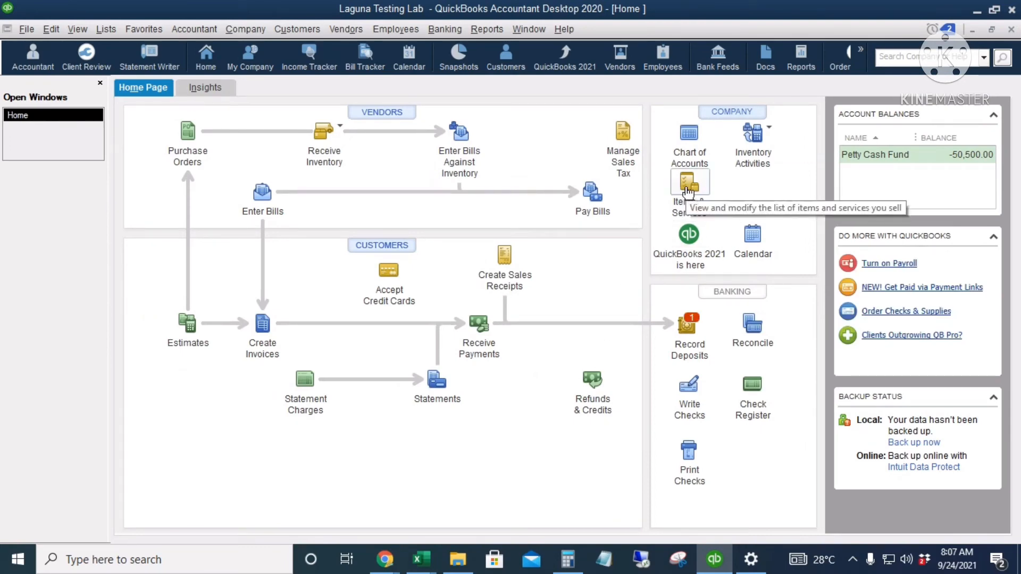
Widen the item list's Name column and review the purchase, sale and on-hand quantities in the Univar 100mg Sodium Phosphate QuickReport.
click(689, 191)
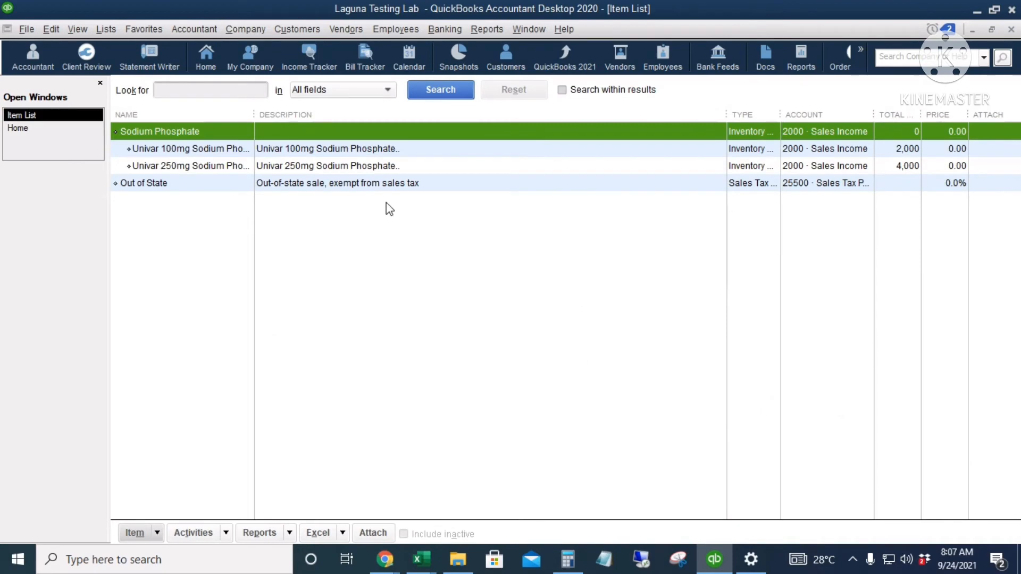
drag(255, 114, 298, 115)
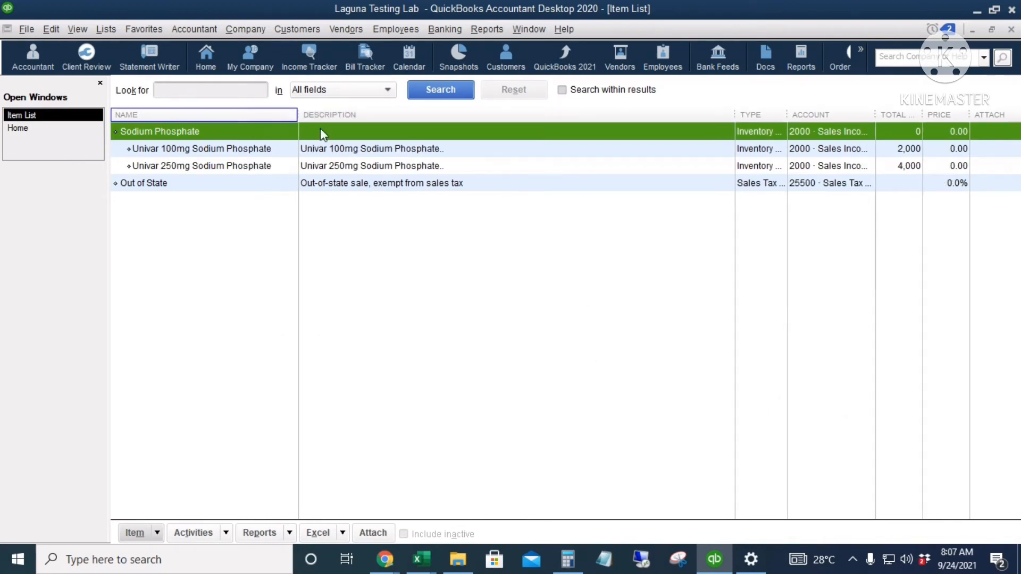
click(471, 153)
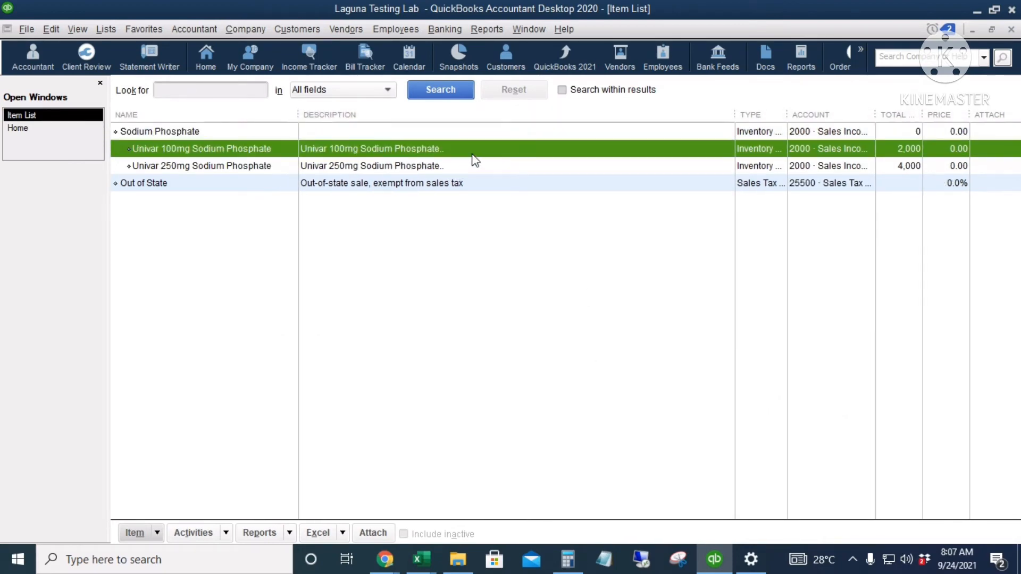
key(ctrl+q)
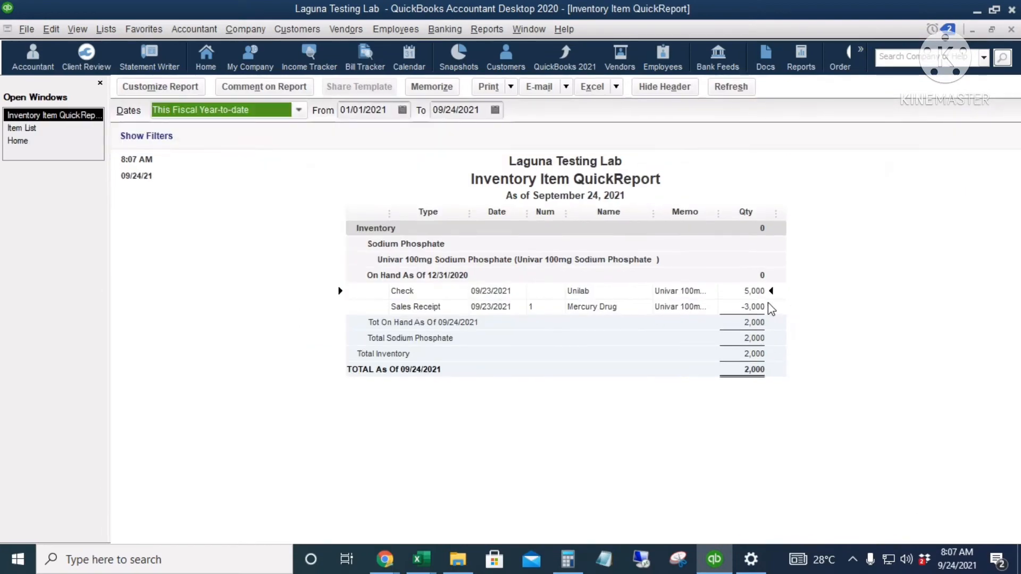
click(756, 294)
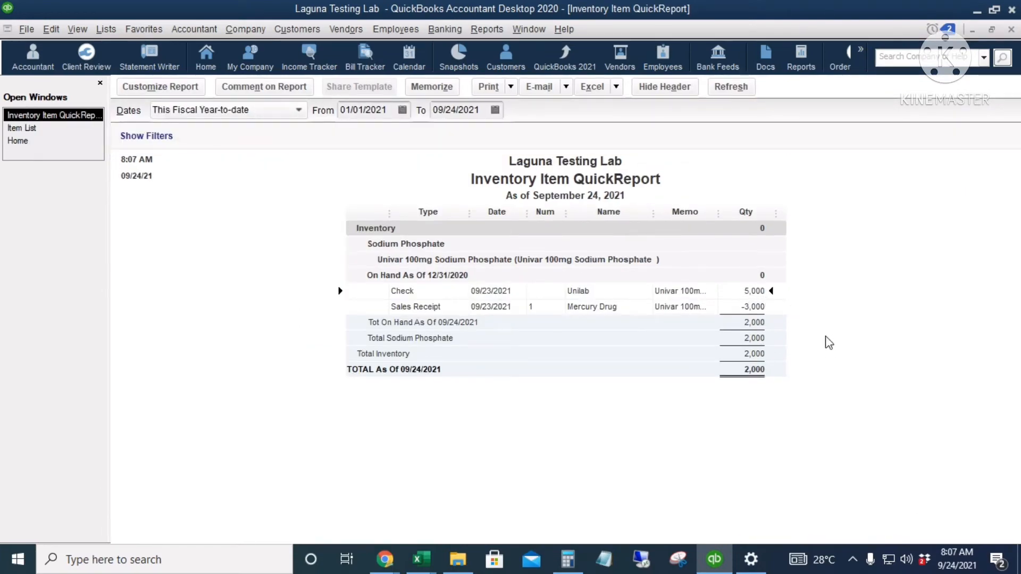
click(756, 308)
click(756, 323)
key(Escape)
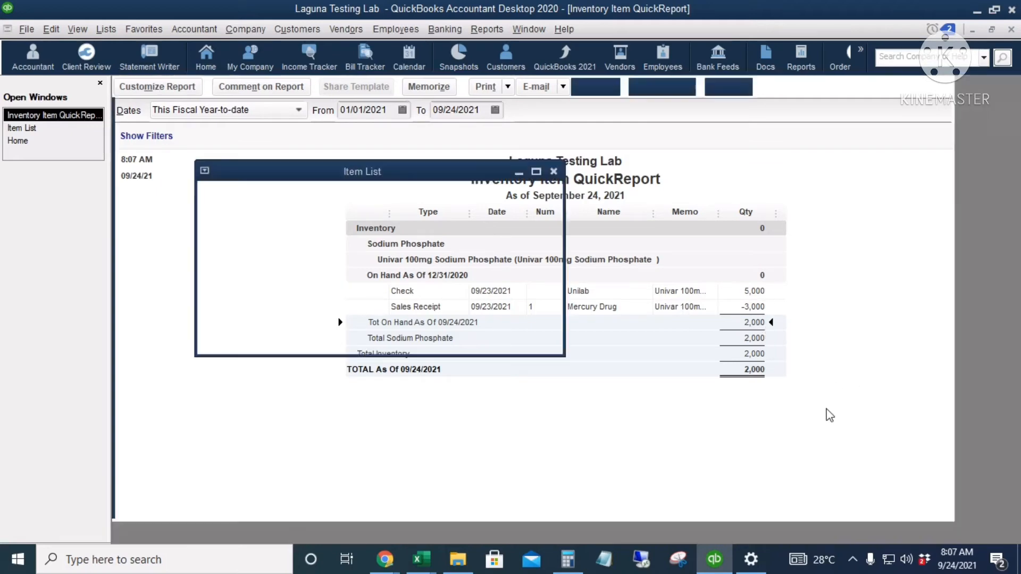
Open the QuickReport for Univar 250mg Sodium Phosphate and review its sale and on-hand quantities.
click(415, 171)
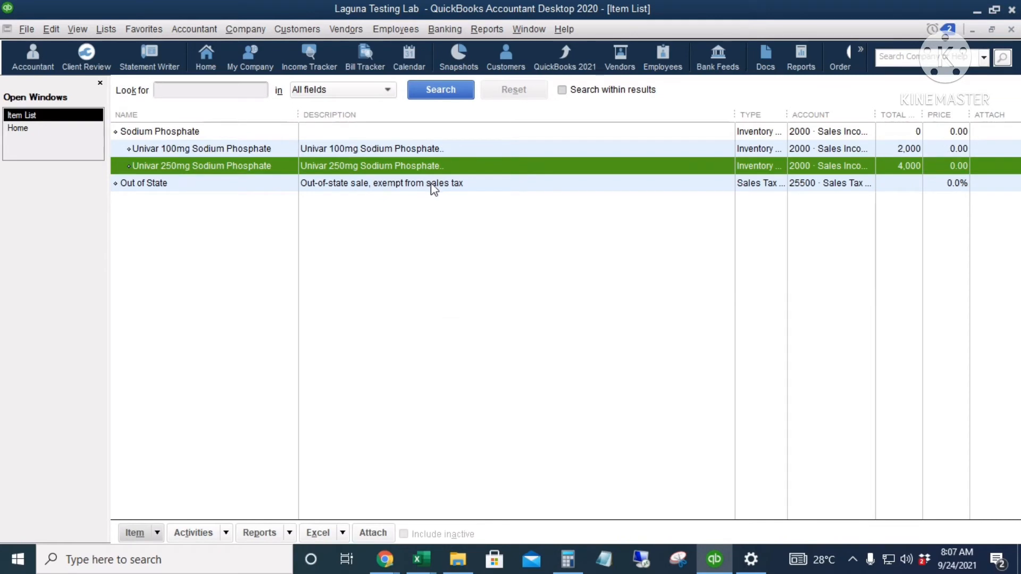
key(ctrl+q)
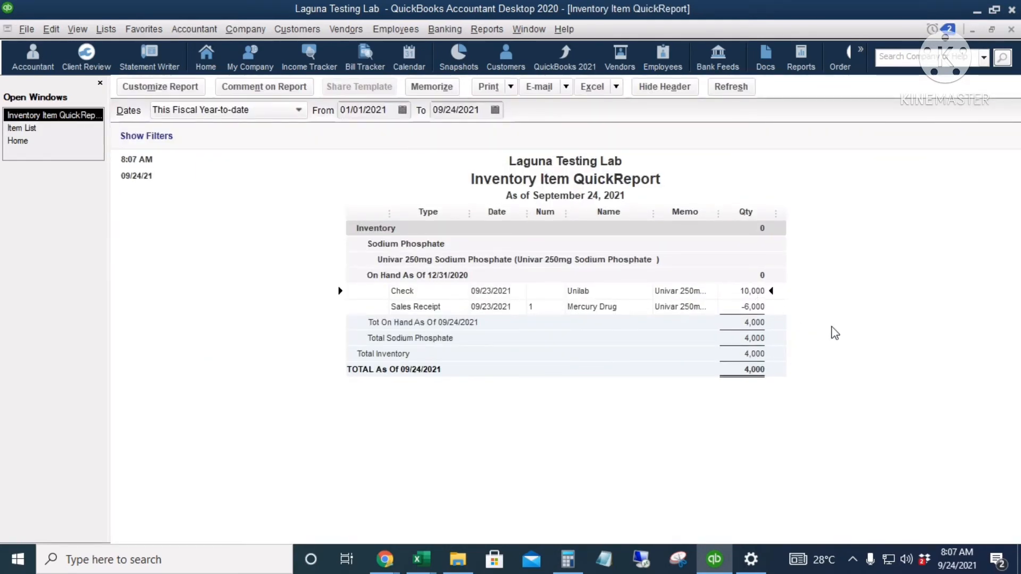
click(756, 307)
click(751, 322)
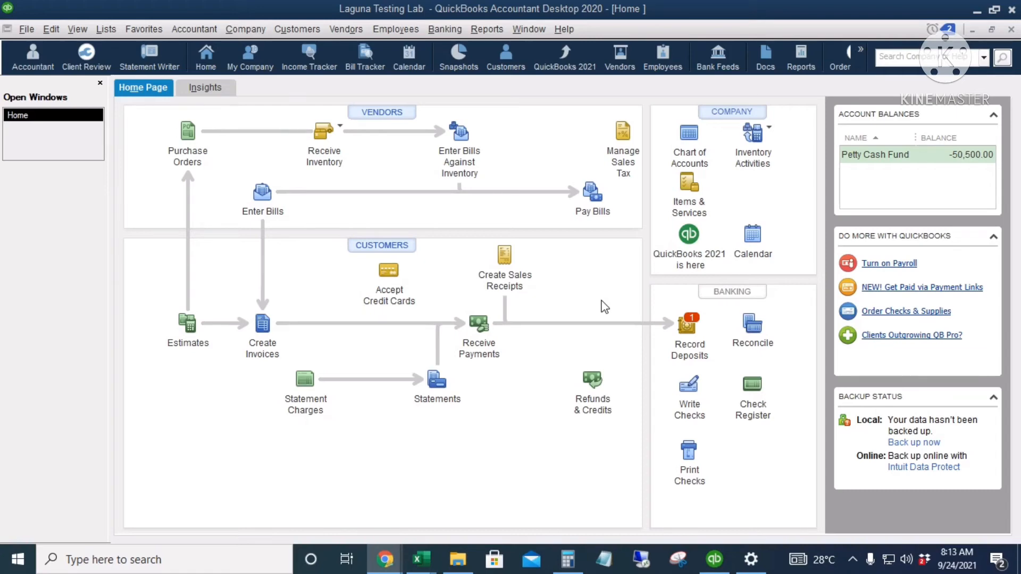
Start an inventory adjustment of type Quantity and Total Value dated 09/24/2021.
click(770, 136)
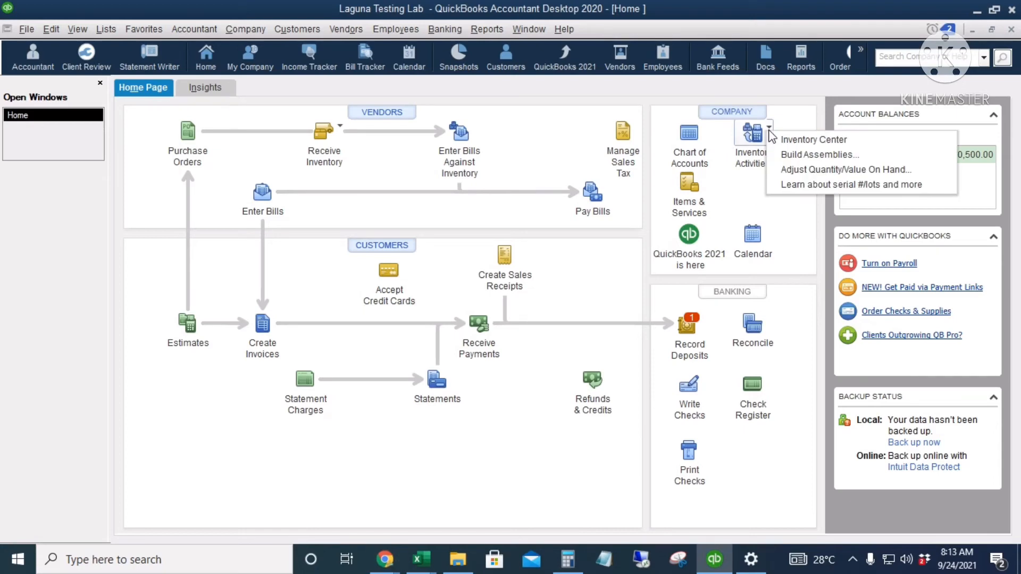
click(805, 170)
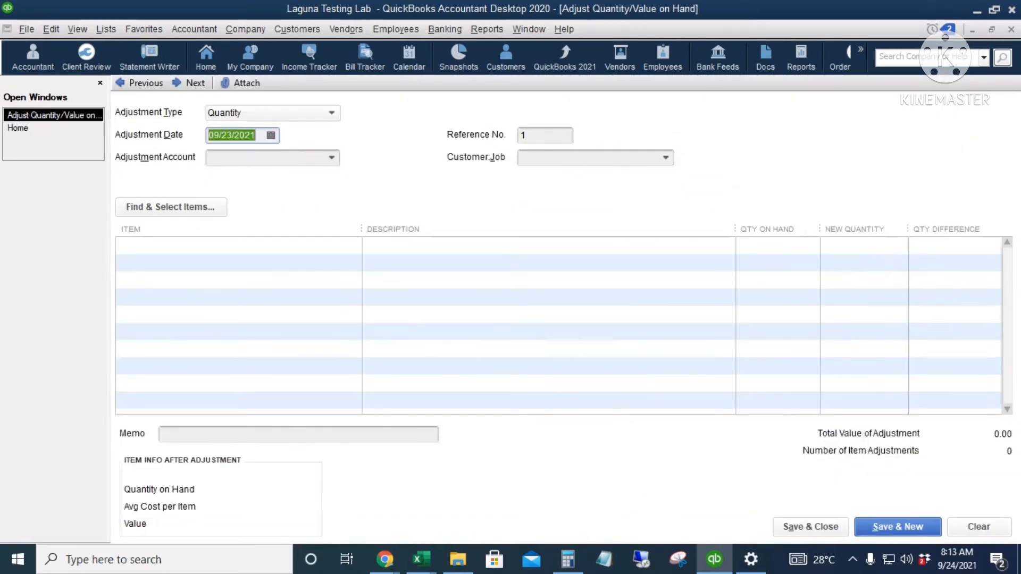
click(289, 114)
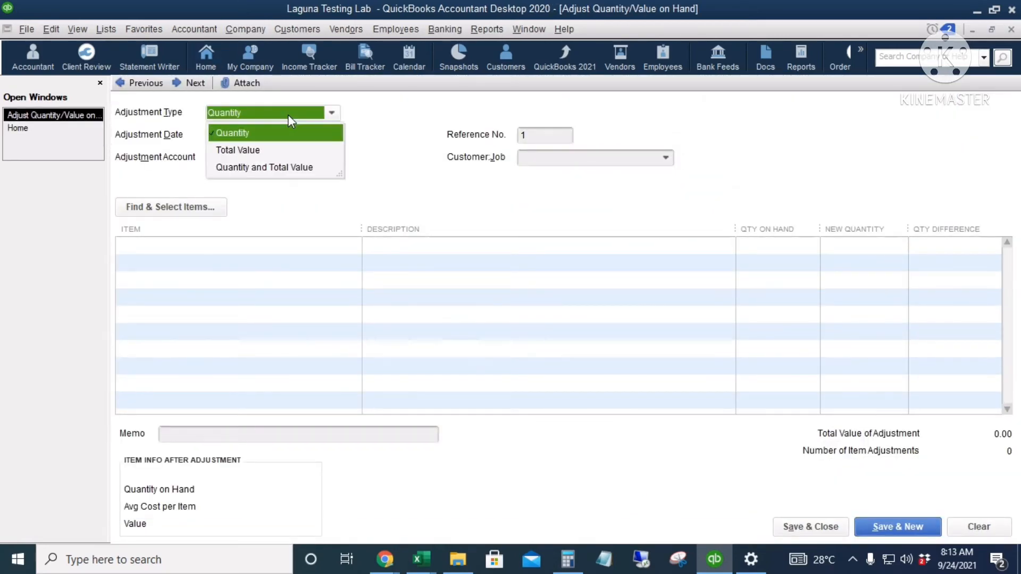
click(292, 168)
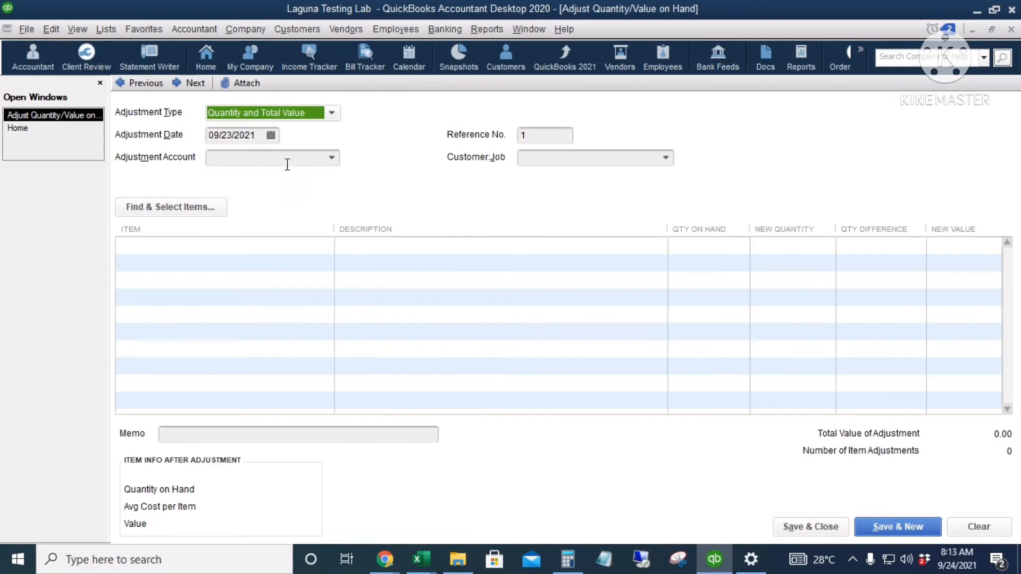
click(271, 136)
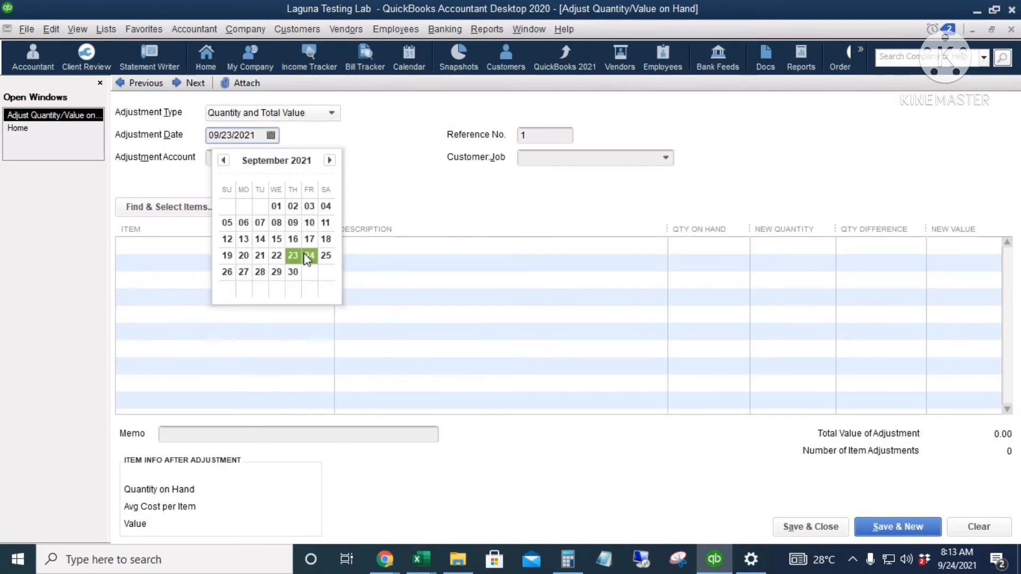
click(308, 256)
Assign the adjustment to the Marketing Expense account and the customer South Star Drug.
click(280, 159)
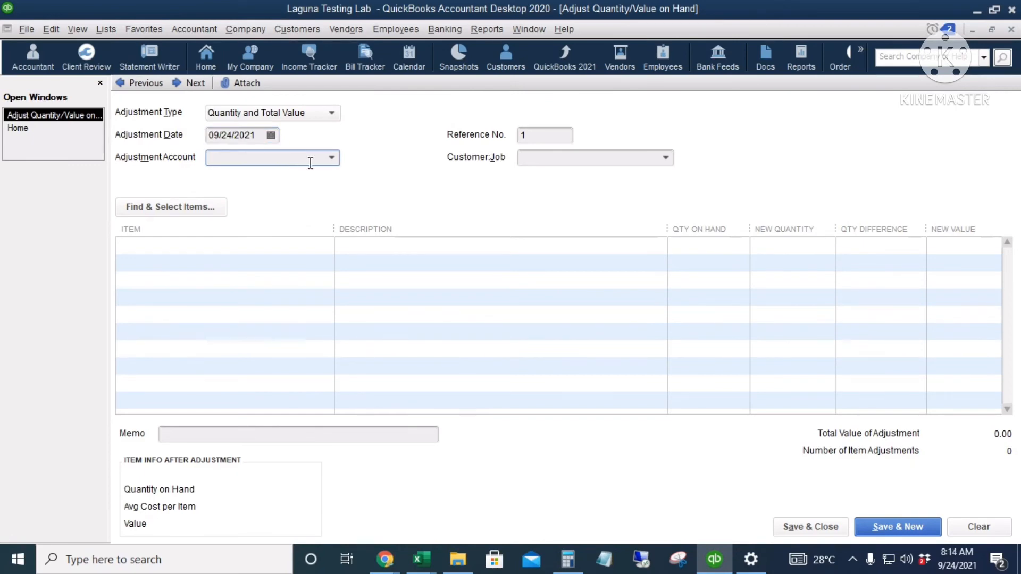
text(Marketing Expense)
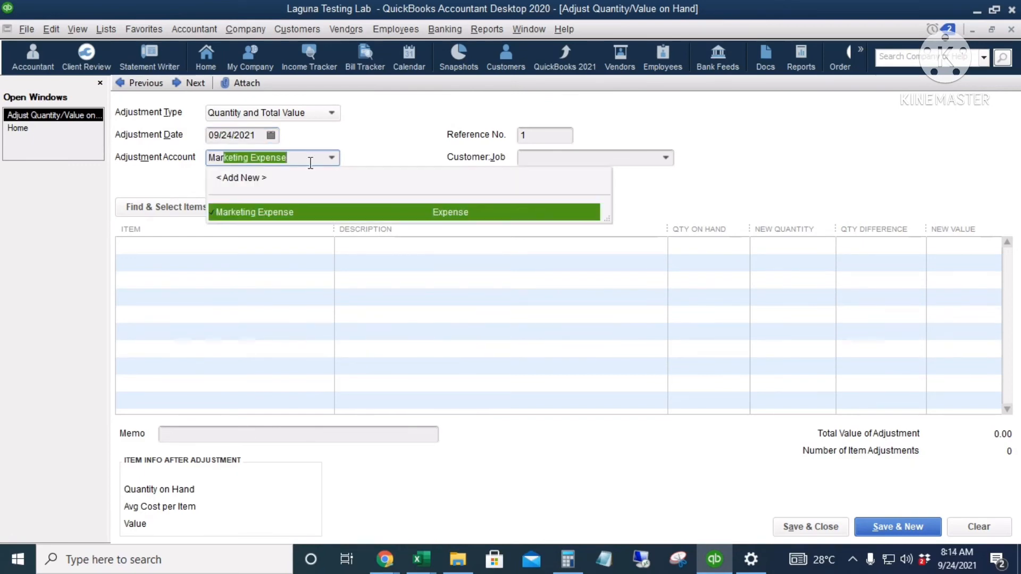
key(Tab)
click(577, 158)
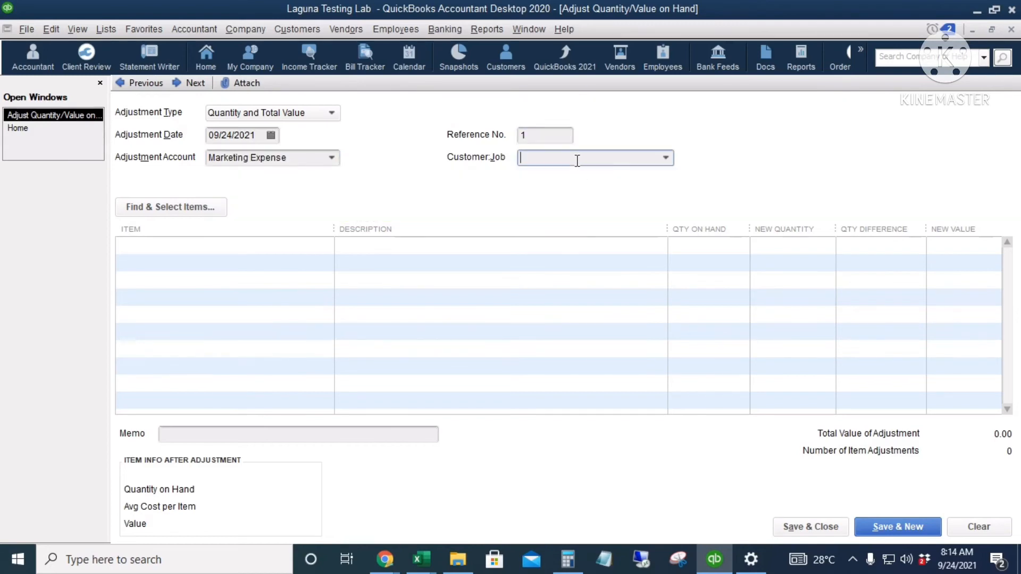
click(666, 157)
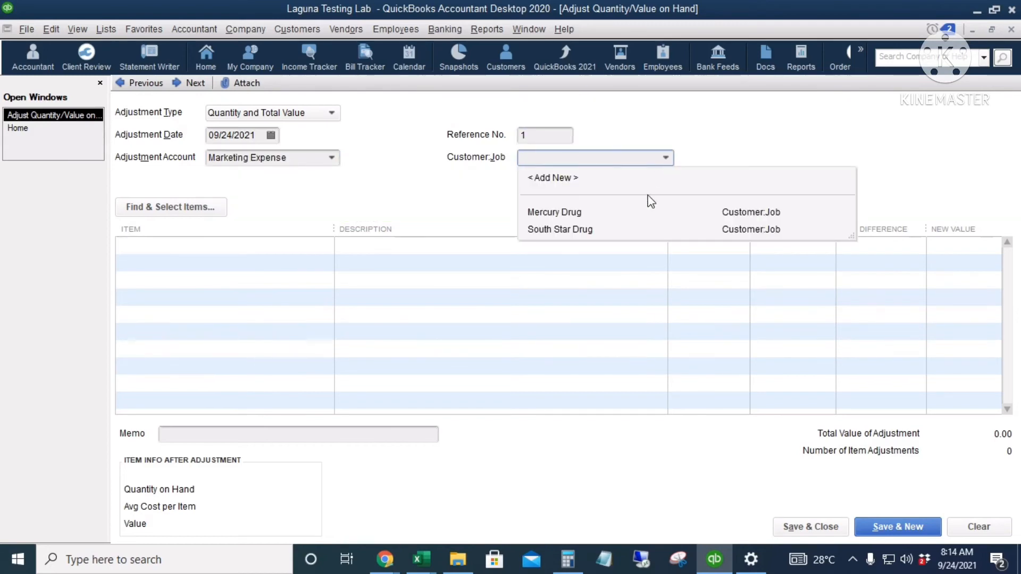
click(565, 232)
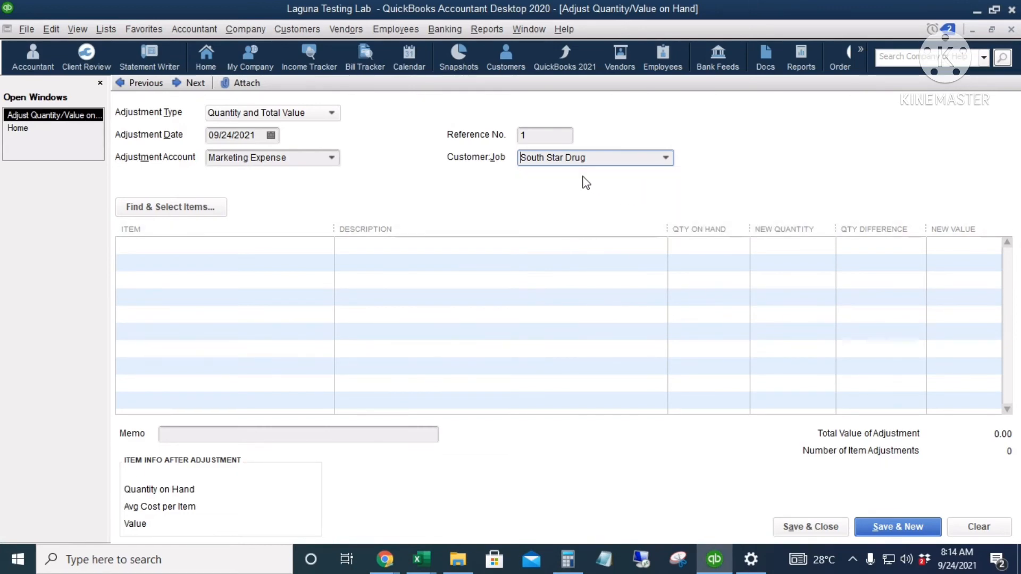
Adjust Univar 100mg Sodium Phosphate to a new quantity of 1,500, and save the adjustment while starting a new one.
click(198, 243)
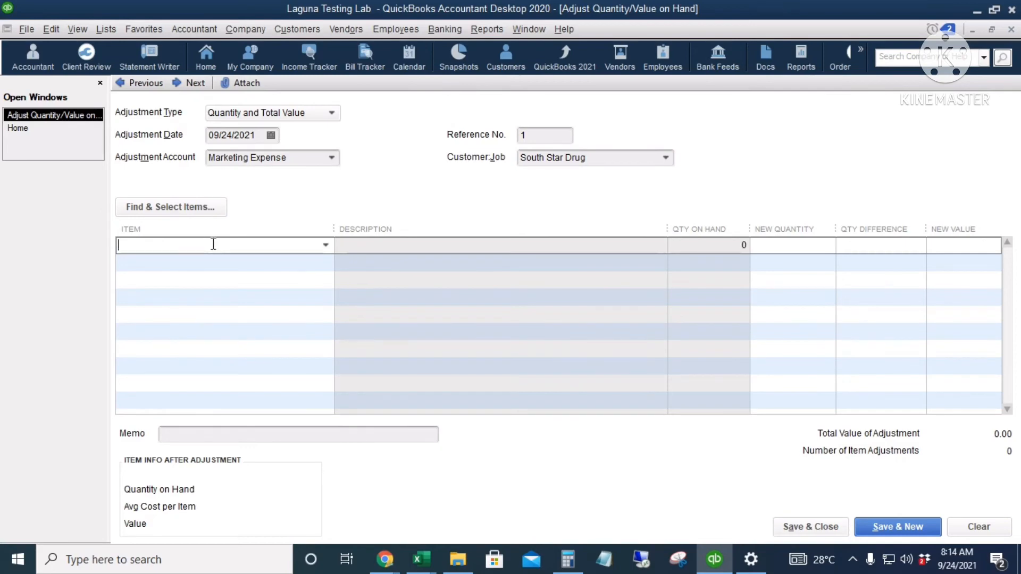
text(Univar 100mg Sodium Phosphate)
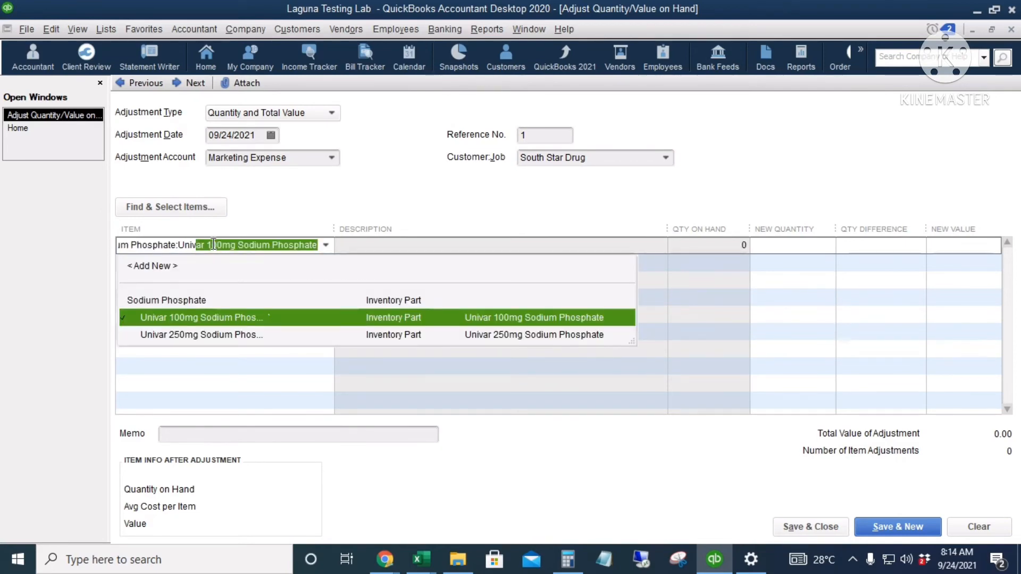
key(Tab)
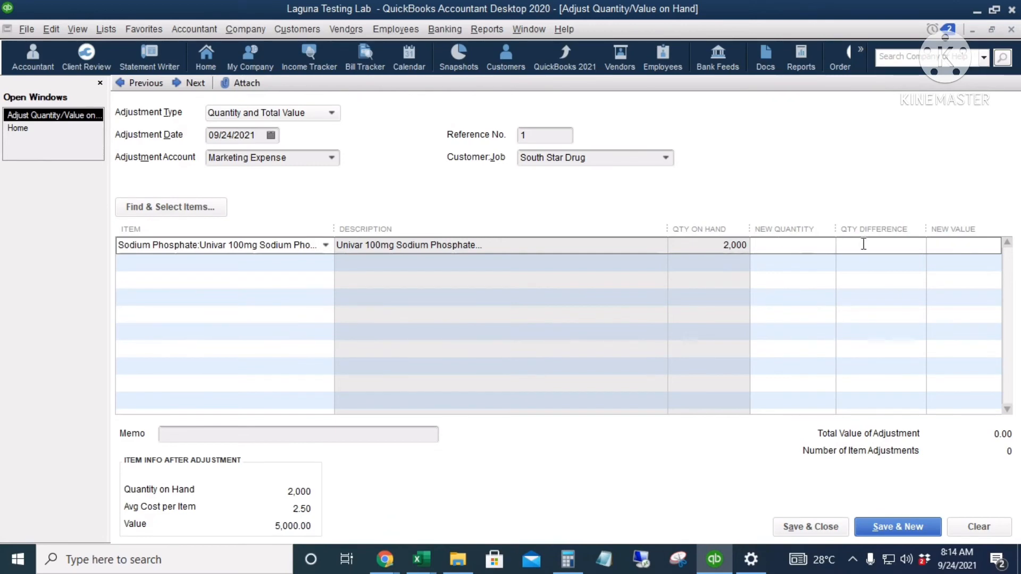
text(1500)
click(940, 246)
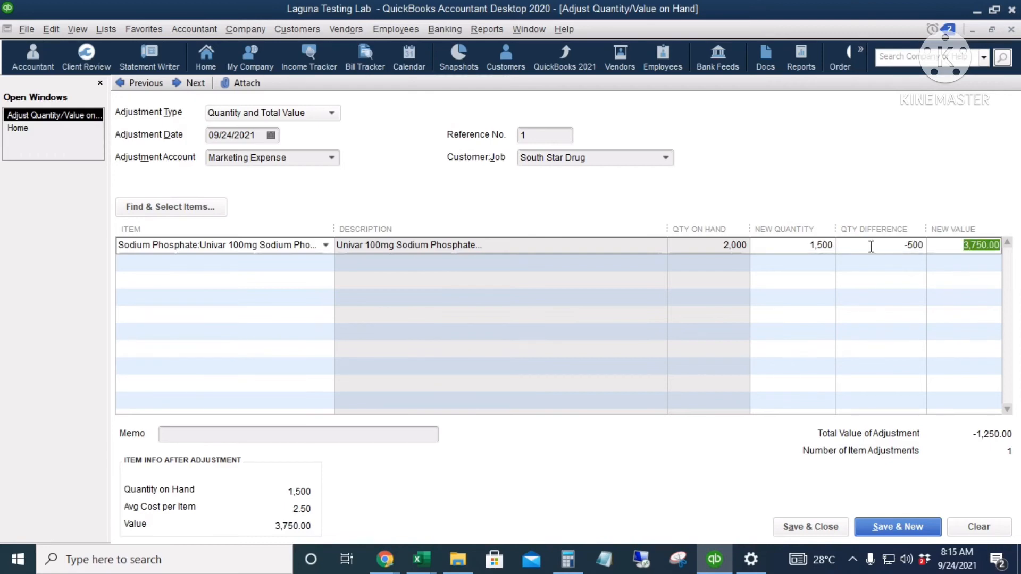
click(910, 245)
double_click(911, 245)
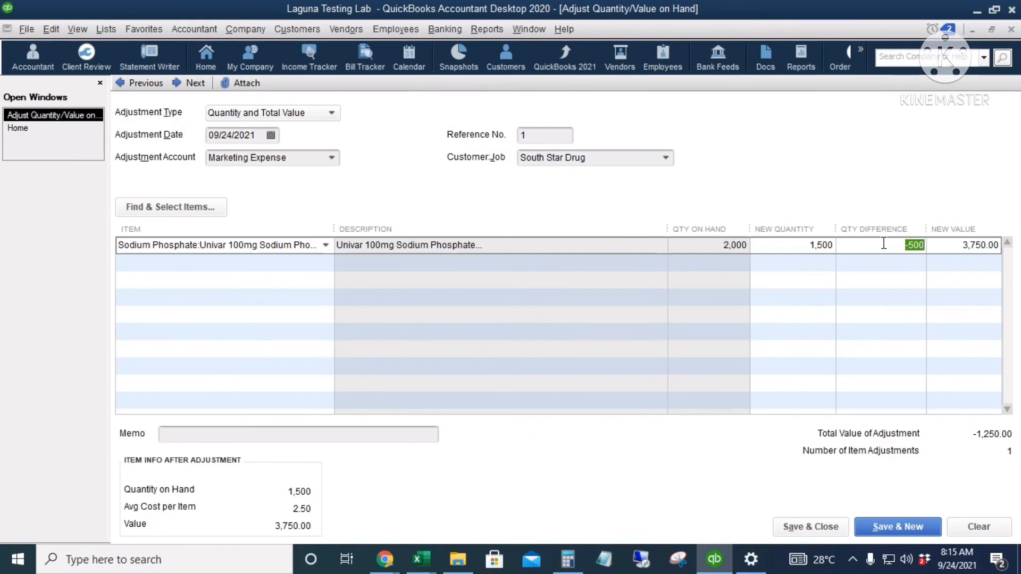
click(941, 246)
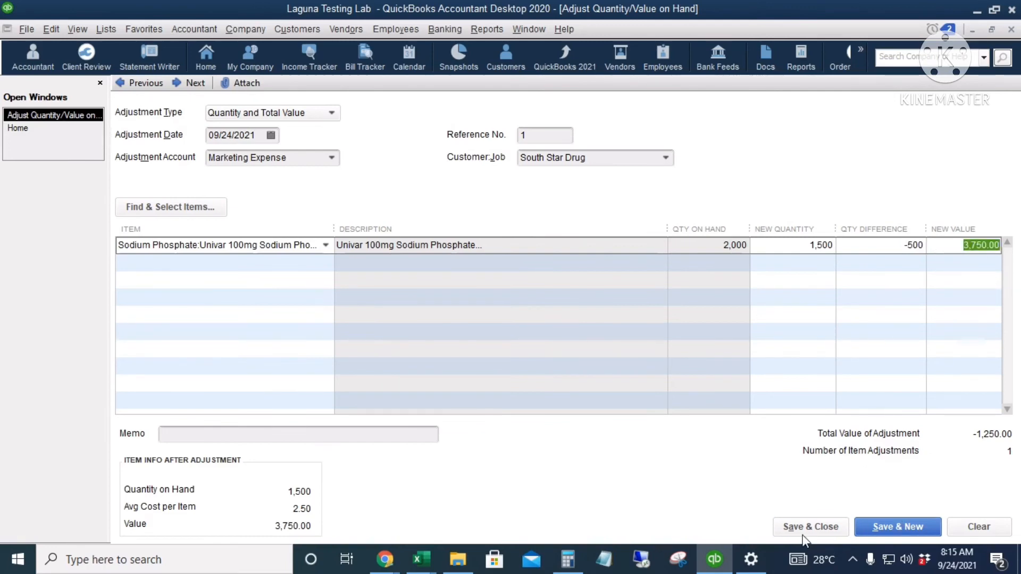
click(899, 528)
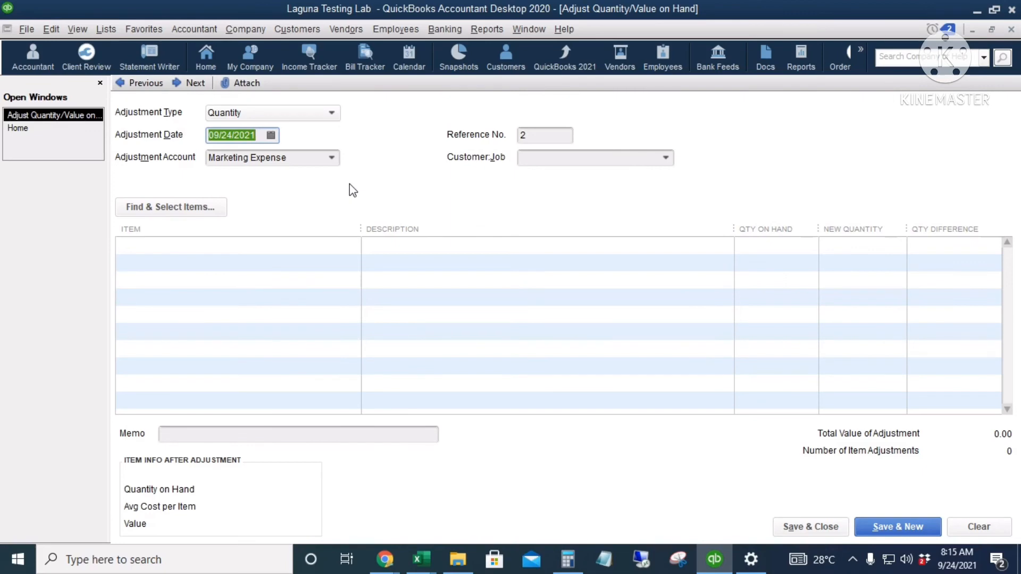
Set the new adjustment's type to Quantity and Total Value, its date to 09/24/2021 and its account to Inventory Loss.
click(309, 113)
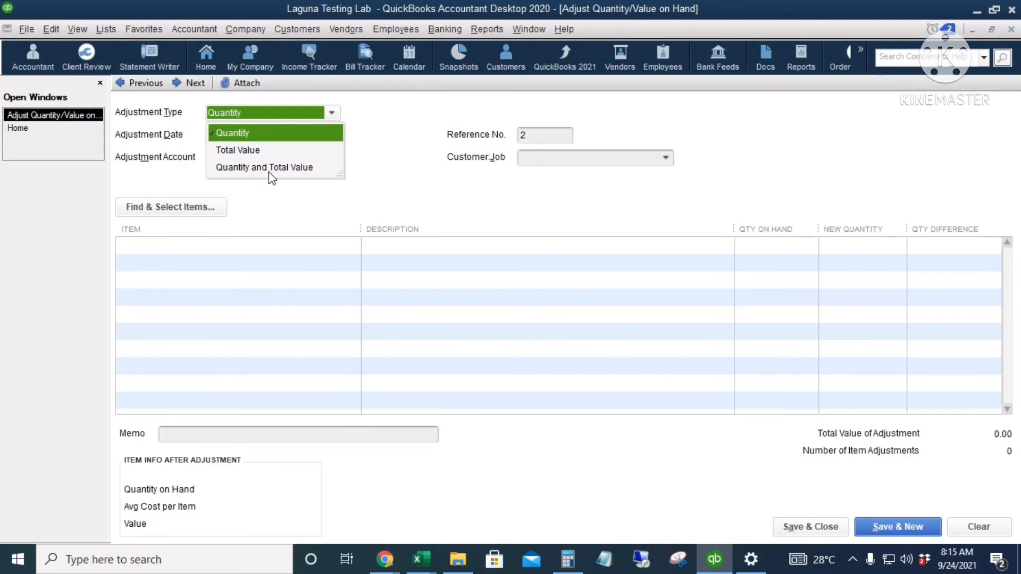
click(301, 169)
click(300, 168)
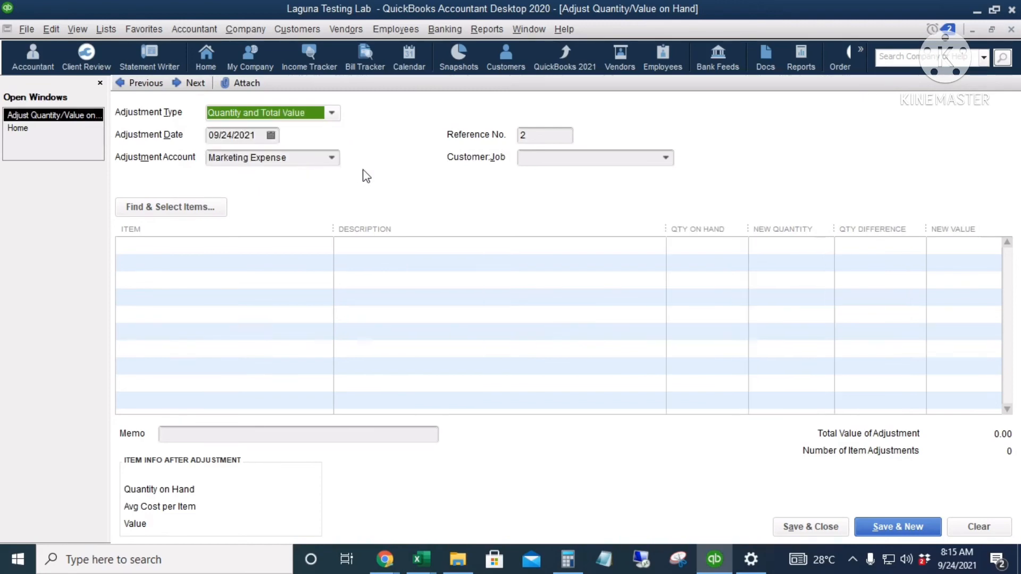
click(271, 136)
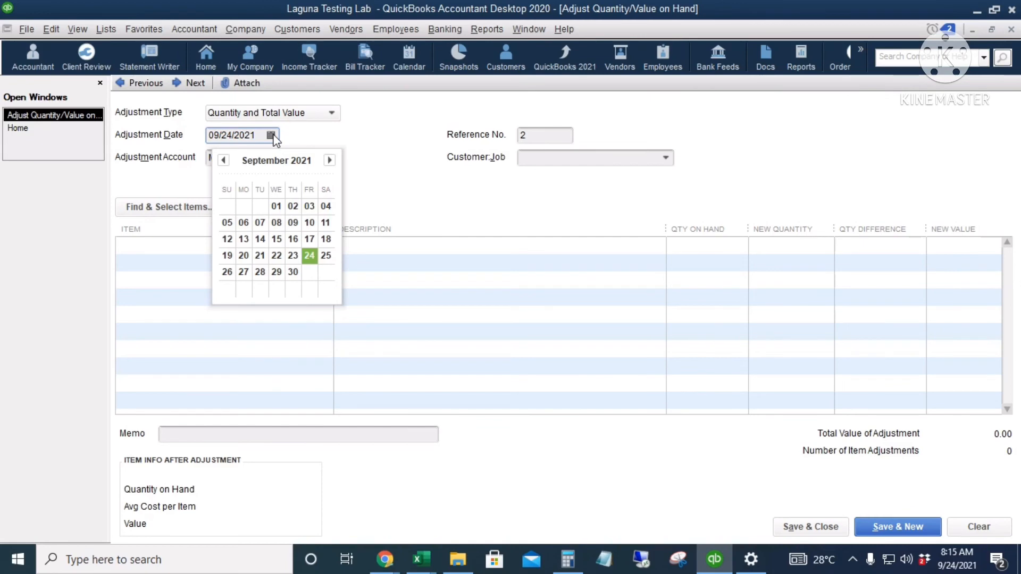
click(309, 256)
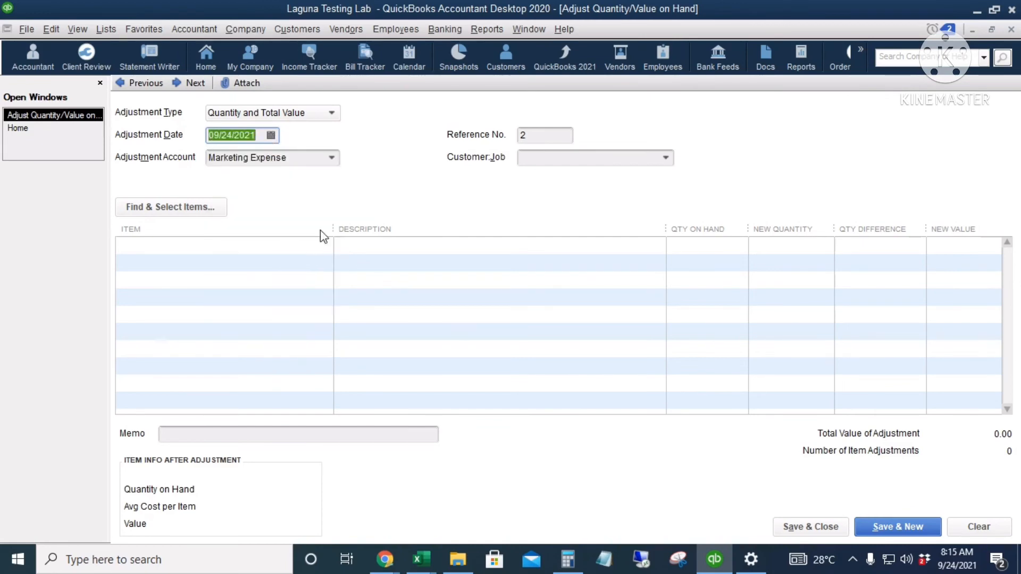
click(332, 157)
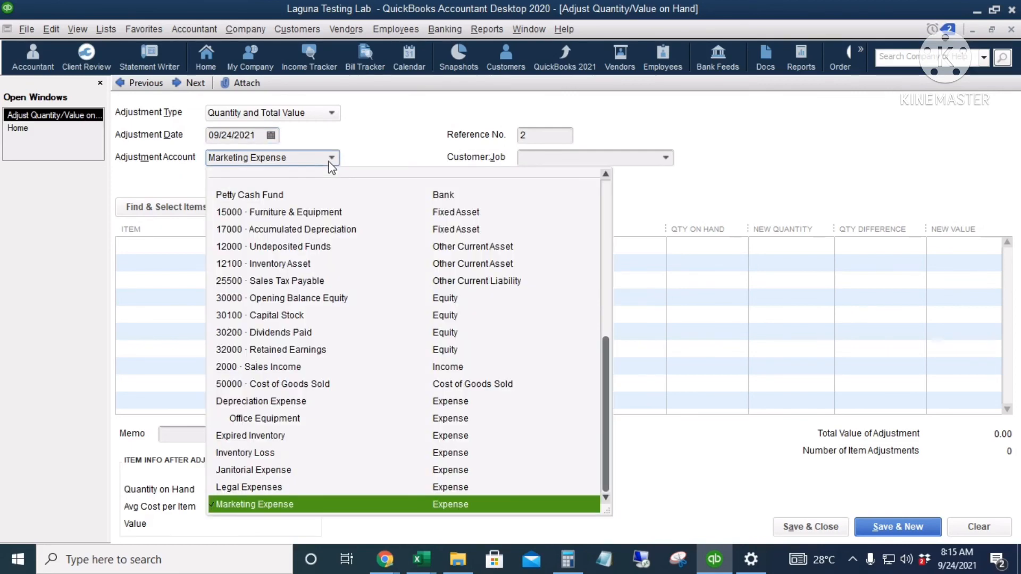
click(288, 454)
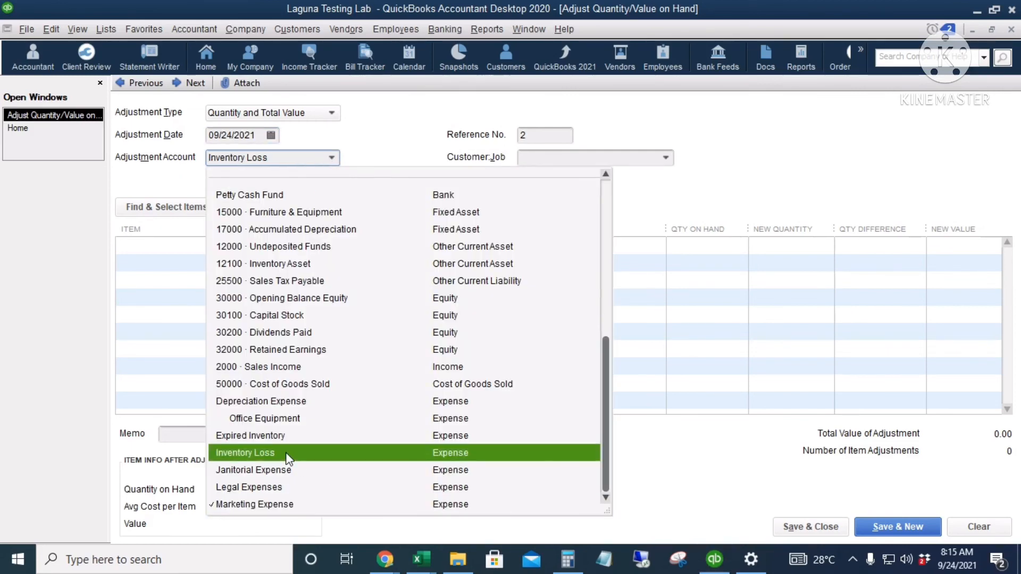
Adjust Univar 250mg Sodium Phosphate to a new quantity of 3,750, and save and close the adjustment.
click(129, 250)
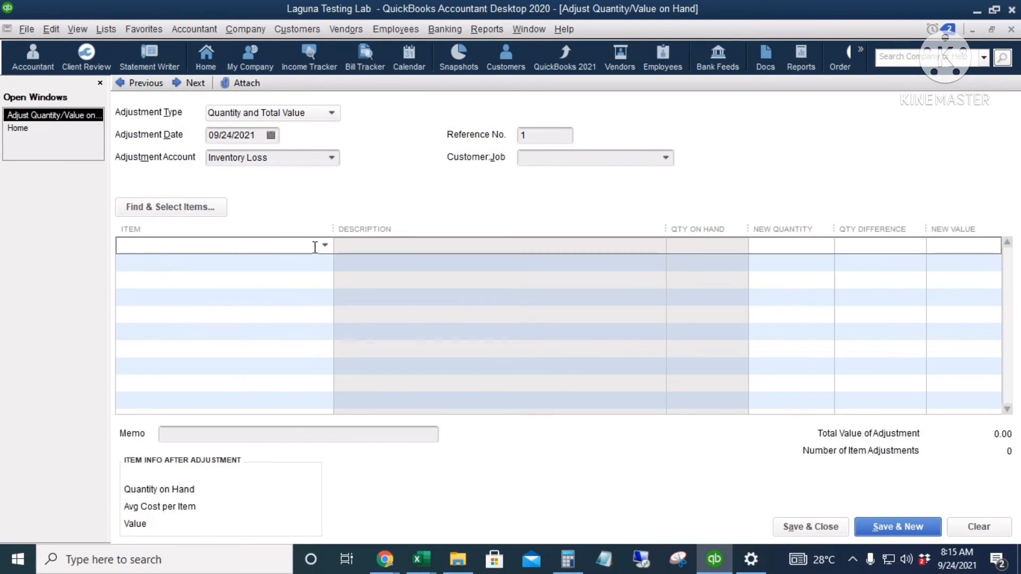
click(324, 245)
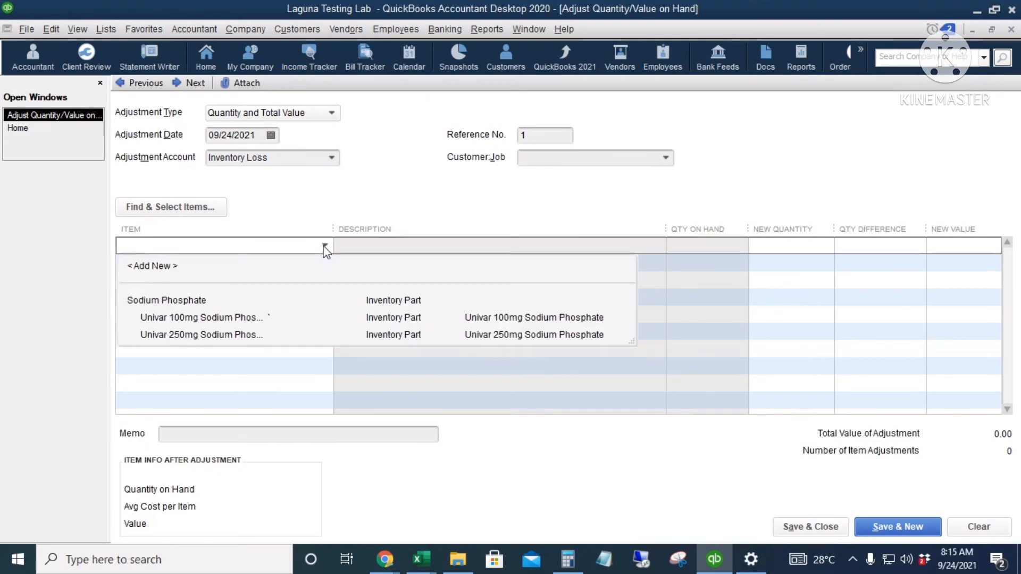
click(232, 336)
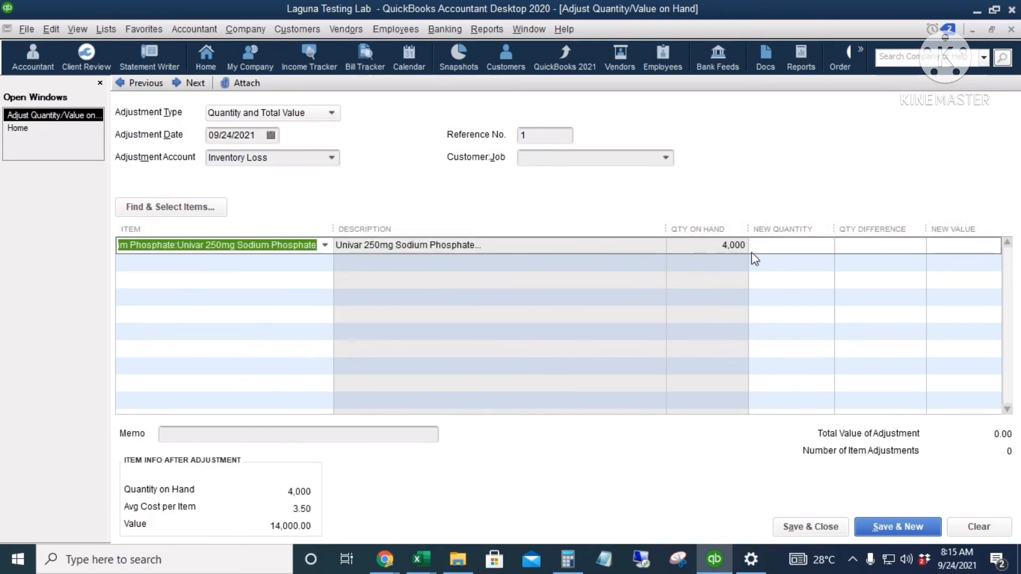
click(780, 247)
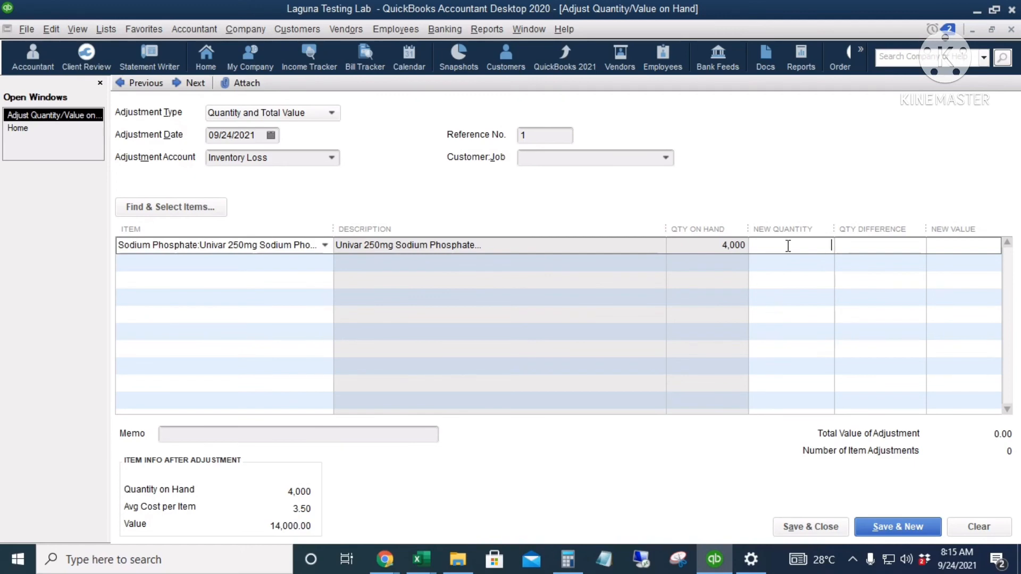
text(3750)
key(Tab)
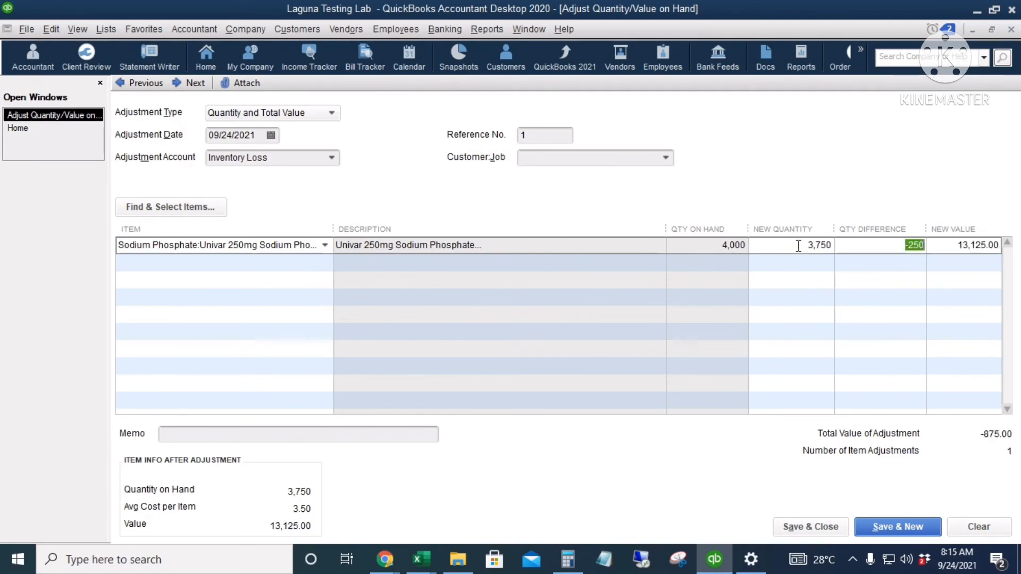
click(889, 246)
drag(888, 246, 929, 246)
key(Tab)
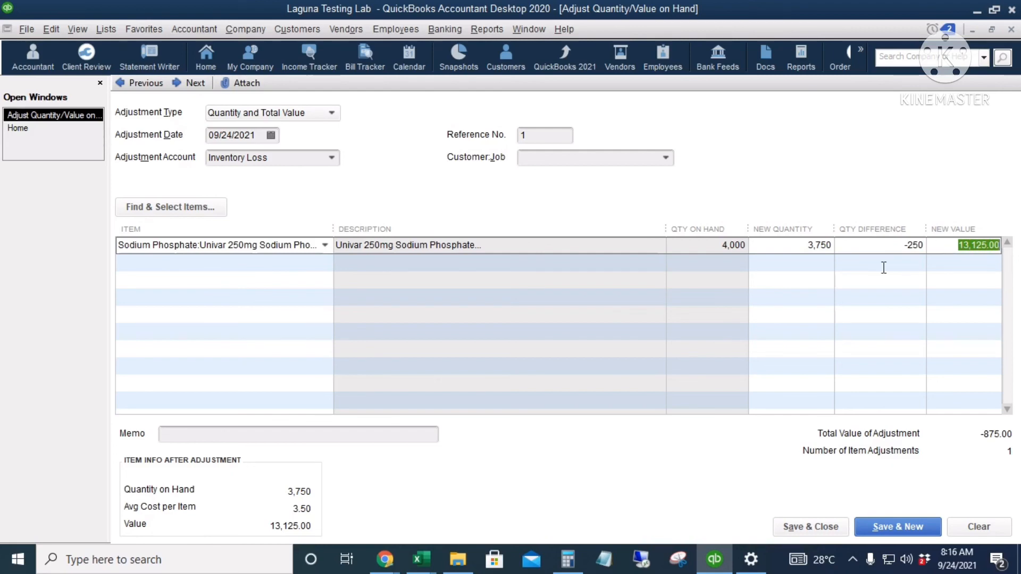
click(800, 243)
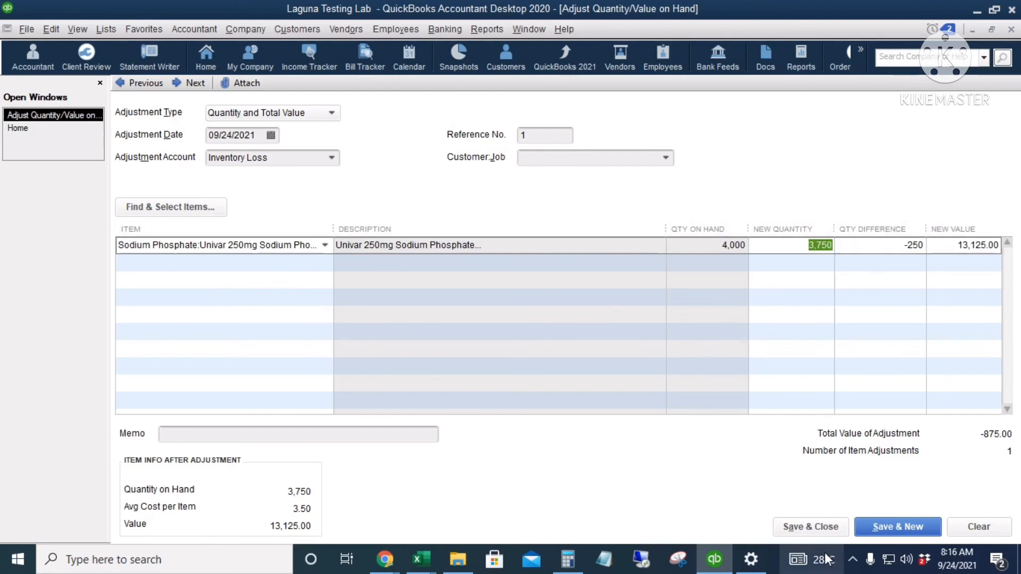
click(806, 528)
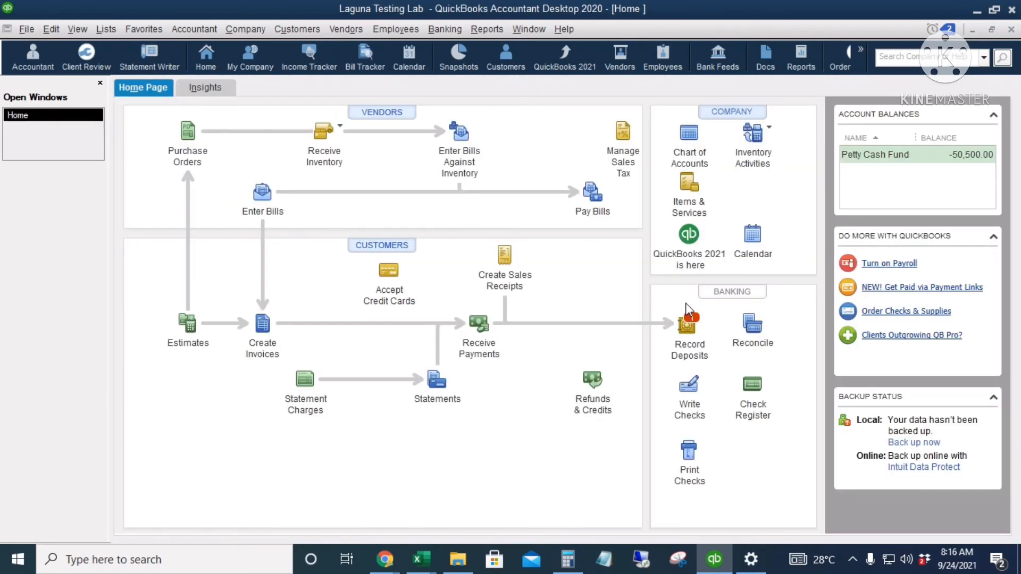
Open the QuickReport for Univar 100mg Sodium Phosphate from the item list and review its transactions for all dates.
click(690, 189)
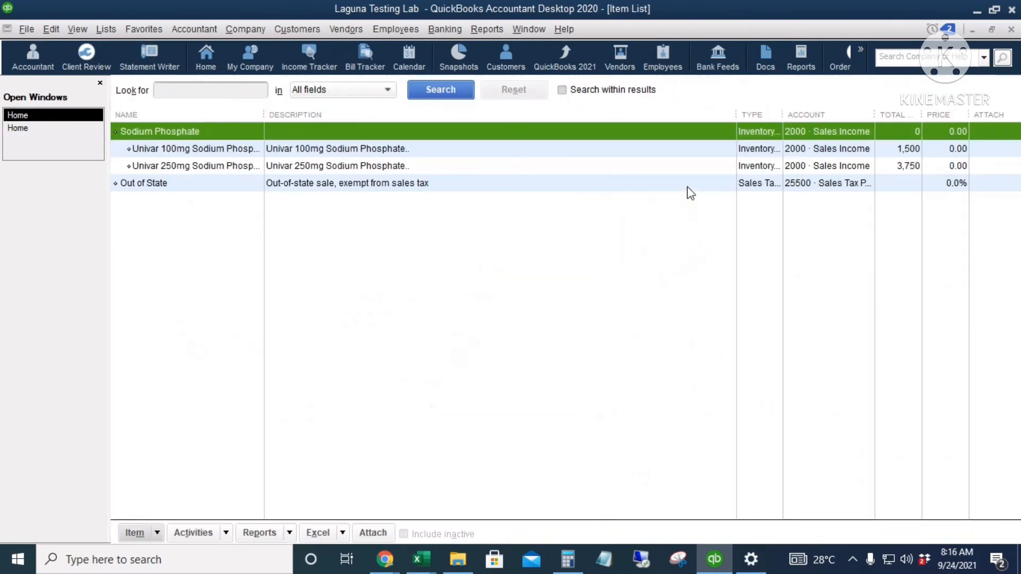
click(390, 151)
right_click(390, 151)
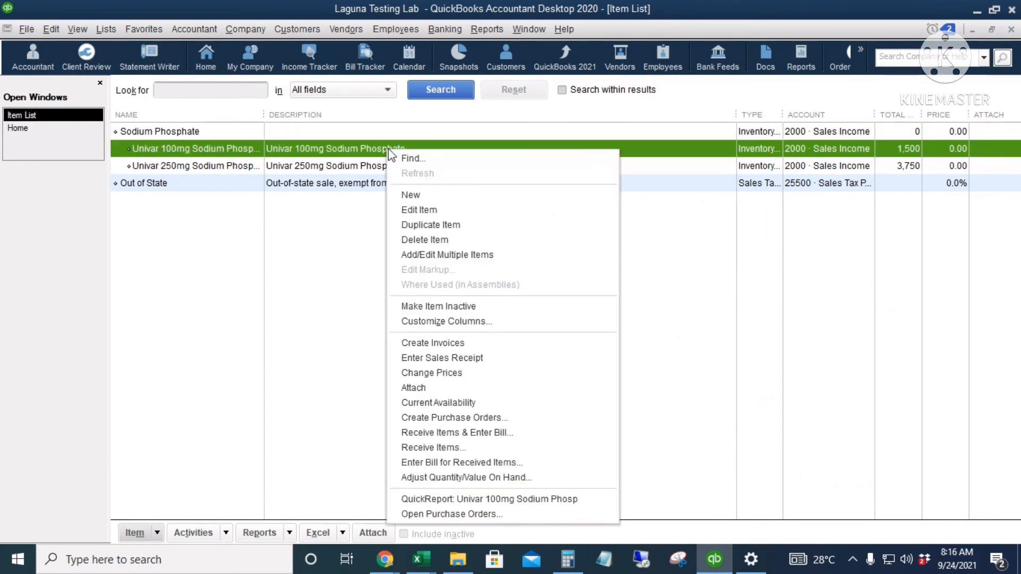
click(478, 498)
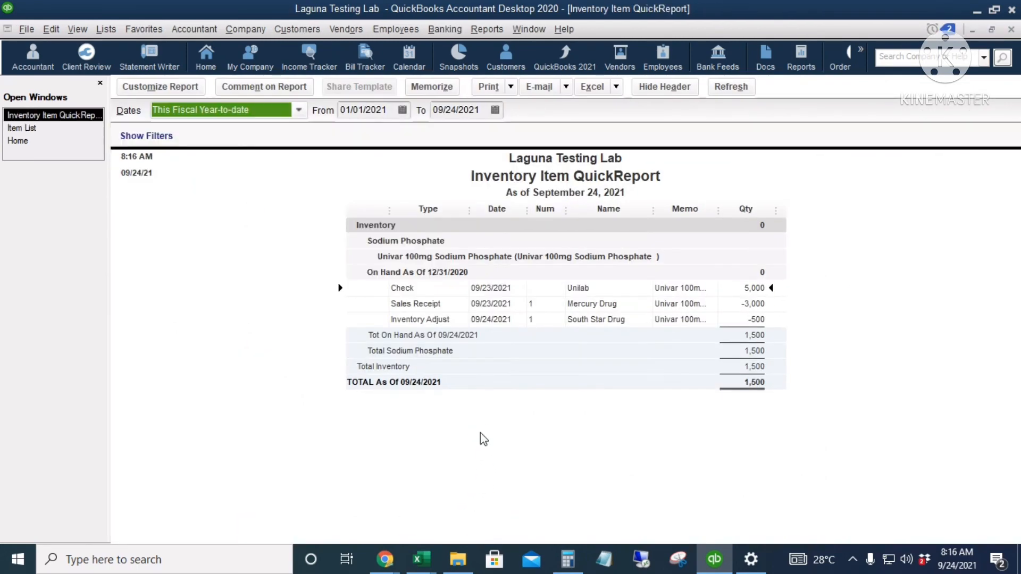
key(a)
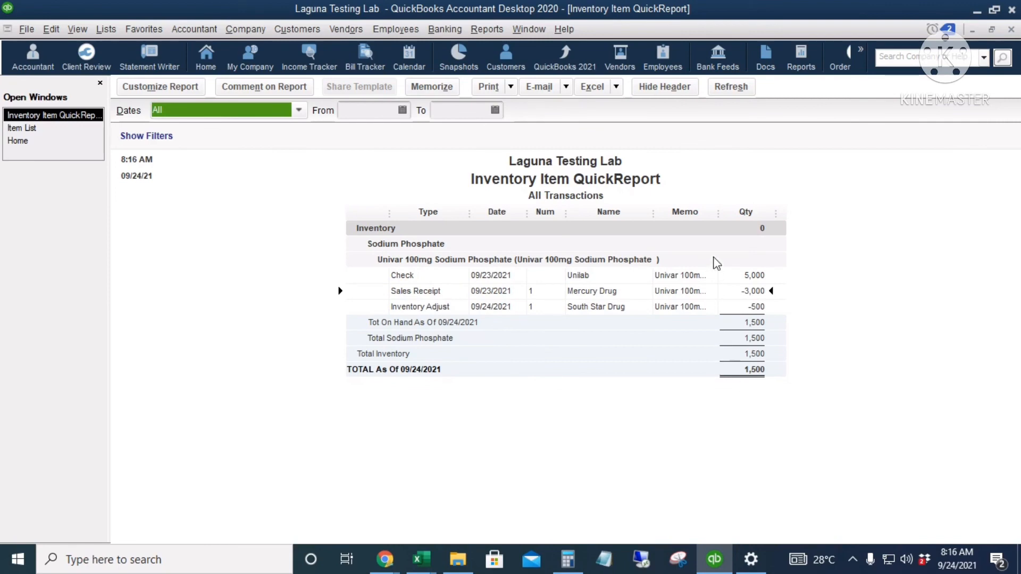
Widen the Memo column in the Univar 100mg QuickReport to read the item descriptions, and close the report.
drag(713, 218, 753, 213)
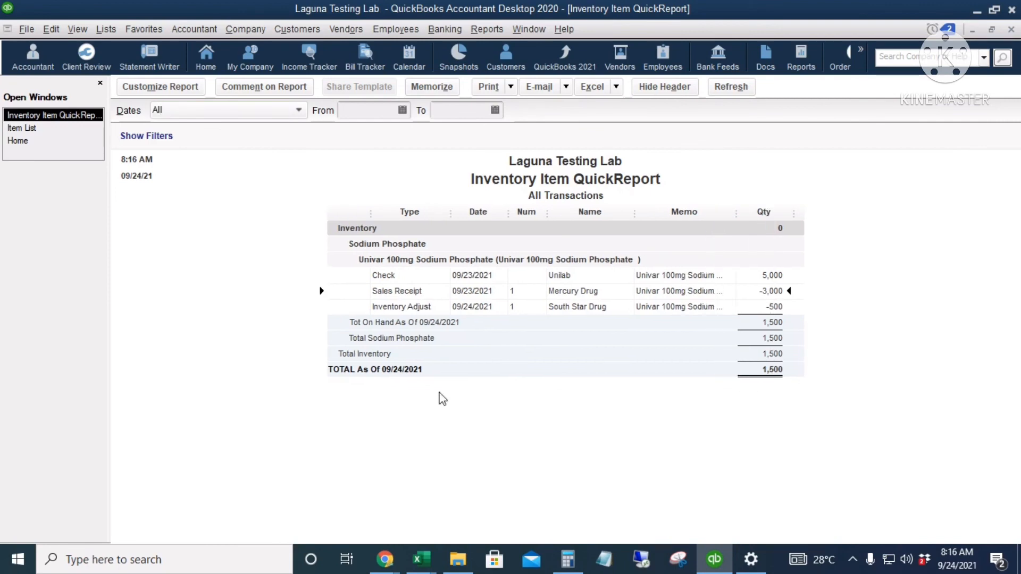
click(425, 308)
key(Escape)
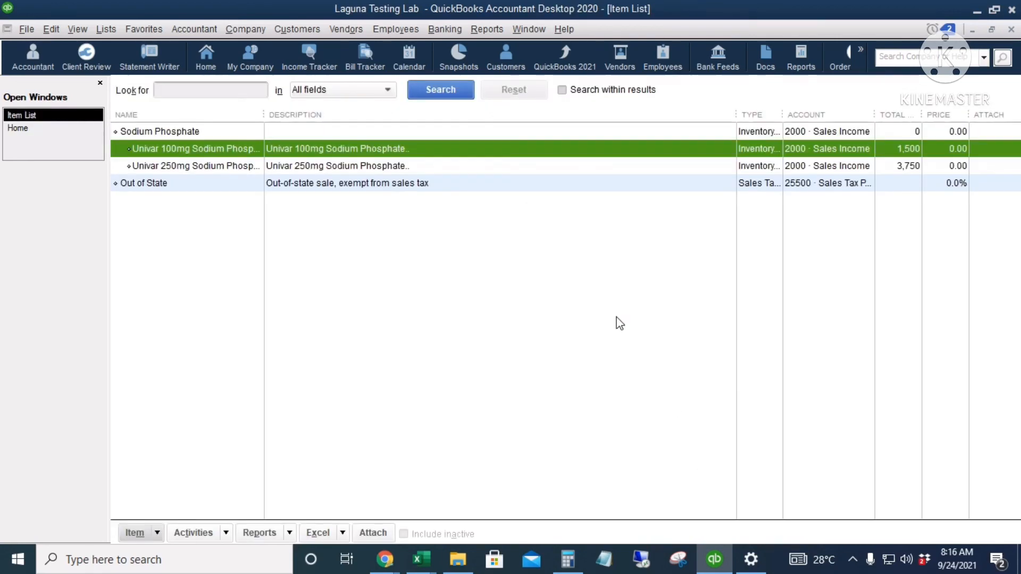
Check the adjustment account of the 09/24/2021 inventory adjustment from the Univar 250mg Sodium Phosphate QuickReport, and return to the item list.
right_click(398, 167)
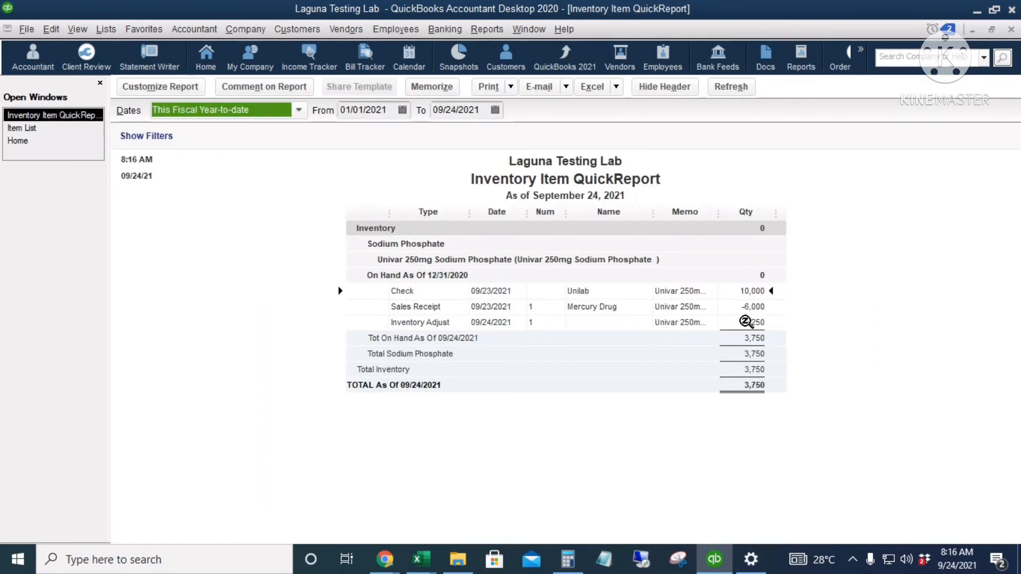
click(746, 322)
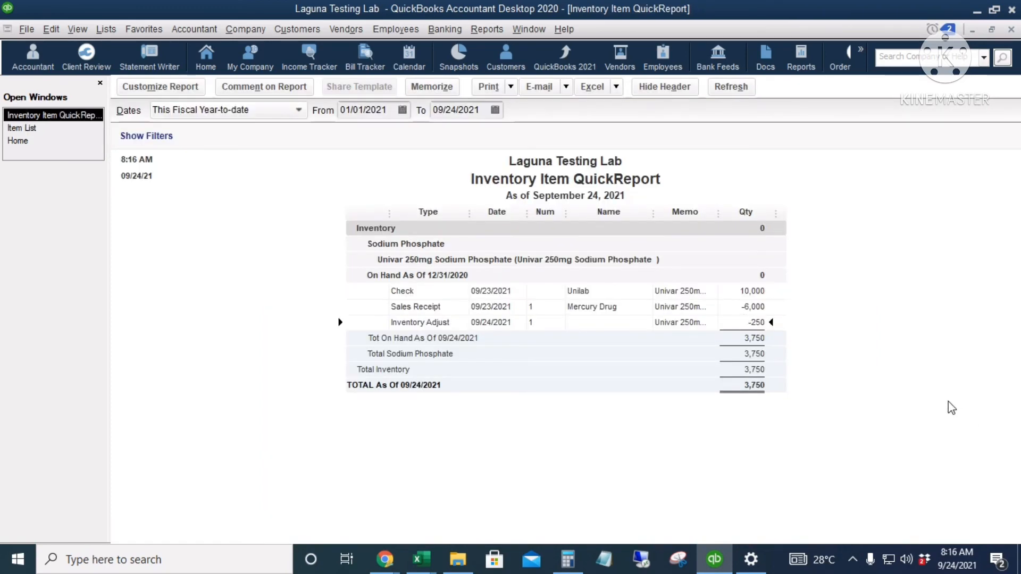
double_click(687, 324)
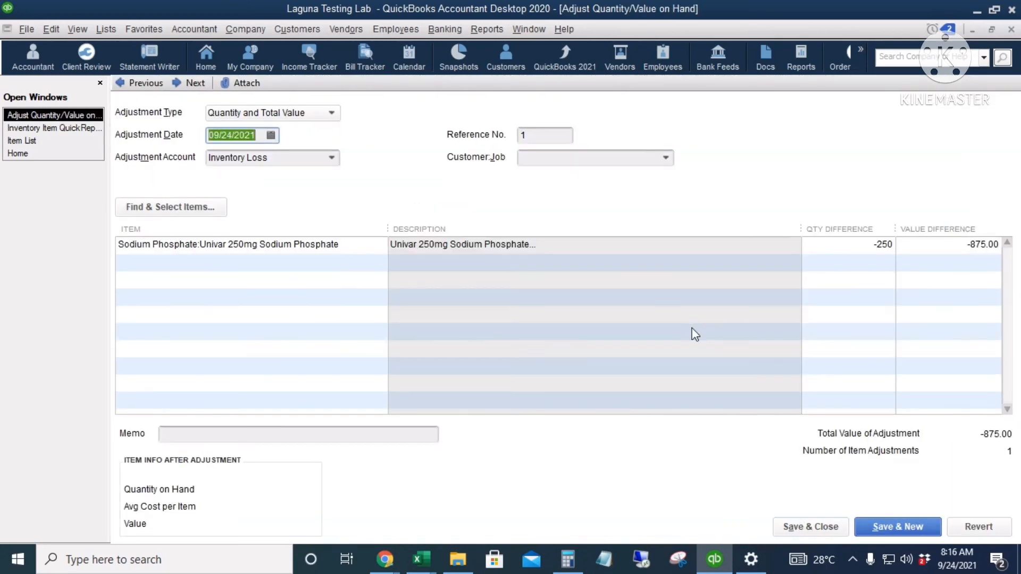
drag(289, 158, 181, 166)
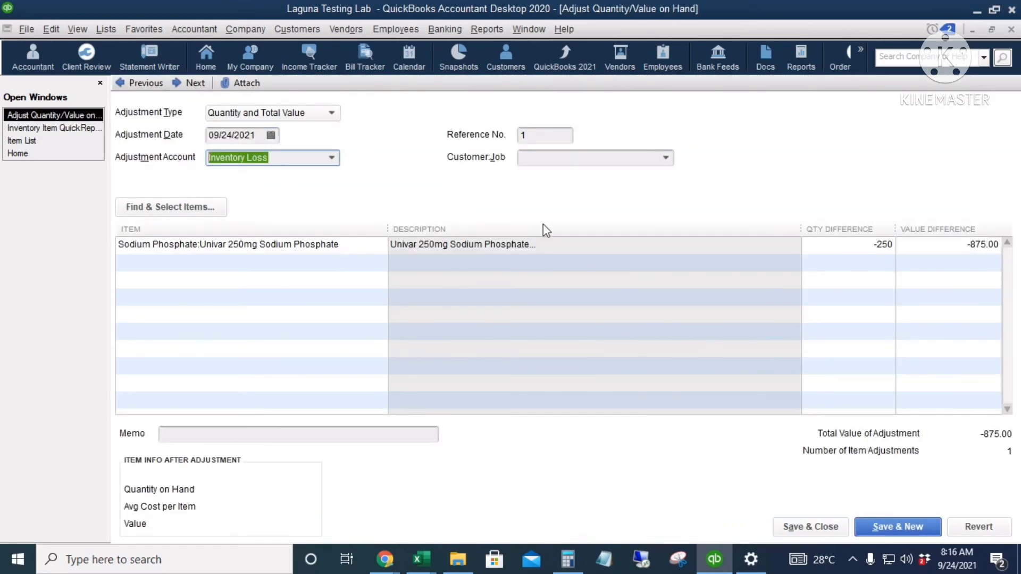
click(806, 527)
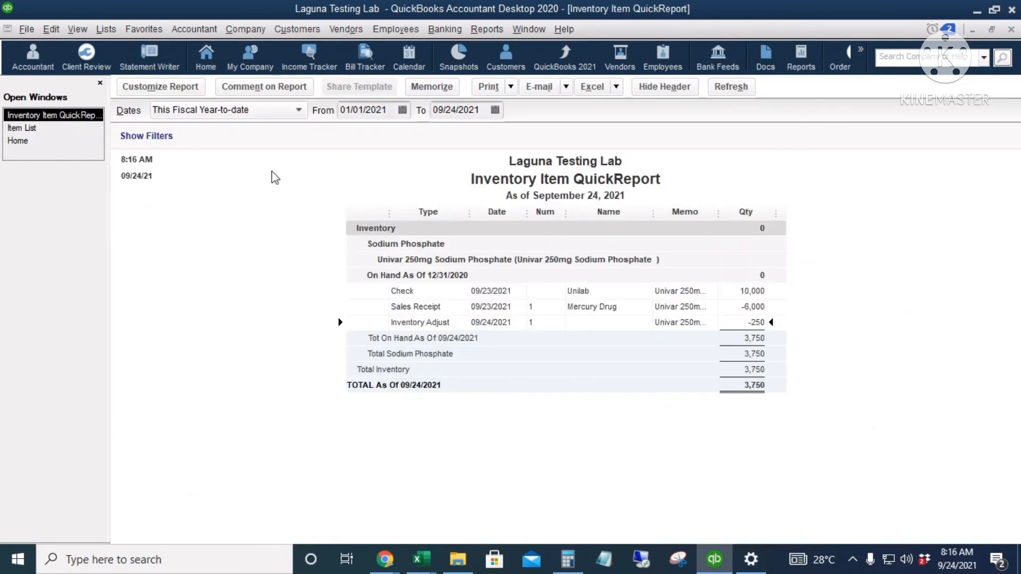
key(Escape)
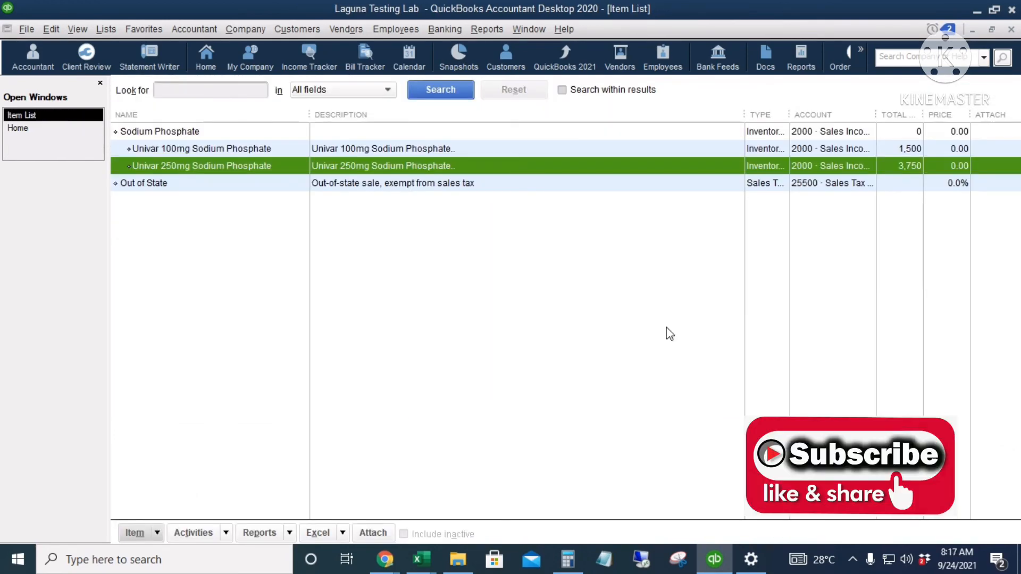